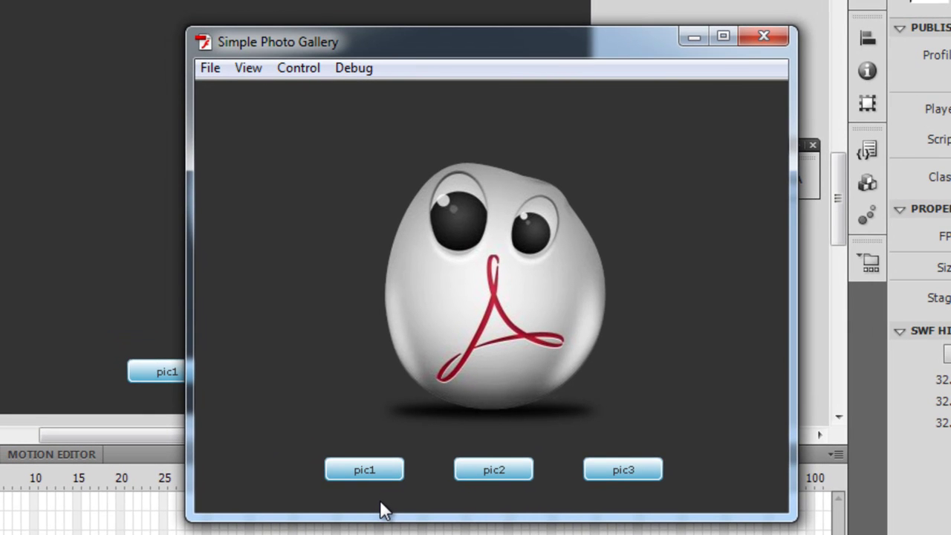
Test the three picture buttons in the running photo gallery preview, switching between the images, and close the preview
{"action": "left_click", "coordinate": [482, 471]}
{"action": "left_click", "coordinate": [608, 469]}
{"action": "left_click", "coordinate": [510, 471]}
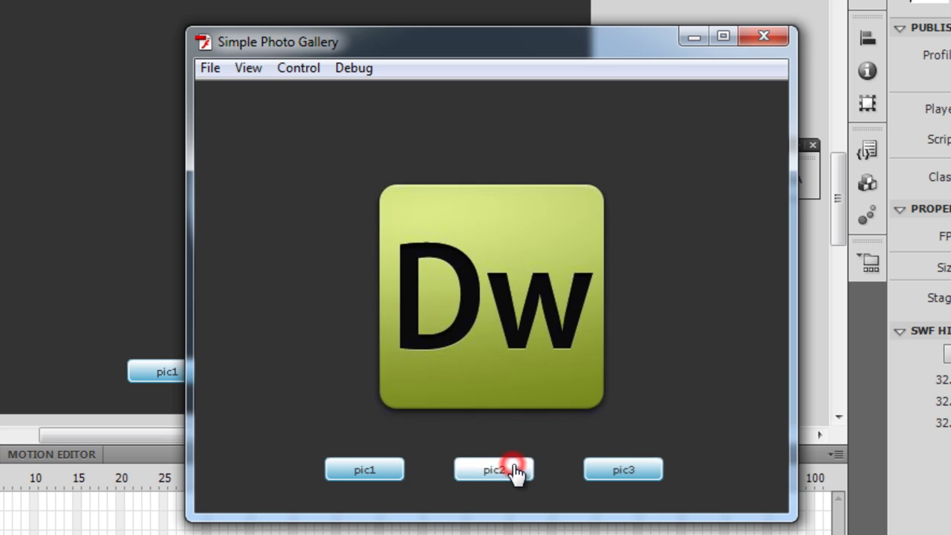
{"action": "left_click", "coordinate": [366, 468]}
{"action": "left_click", "coordinate": [456, 469]}
{"action": "left_click", "coordinate": [622, 470]}
{"action": "left_click", "coordinate": [490, 468]}
{"action": "left_click", "coordinate": [366, 471]}
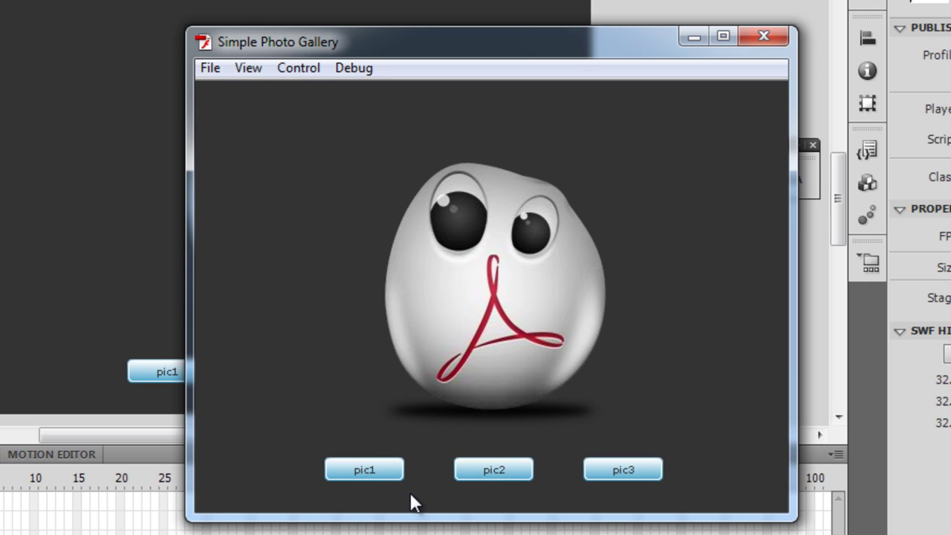
{"action": "left_click", "coordinate": [761, 36]}
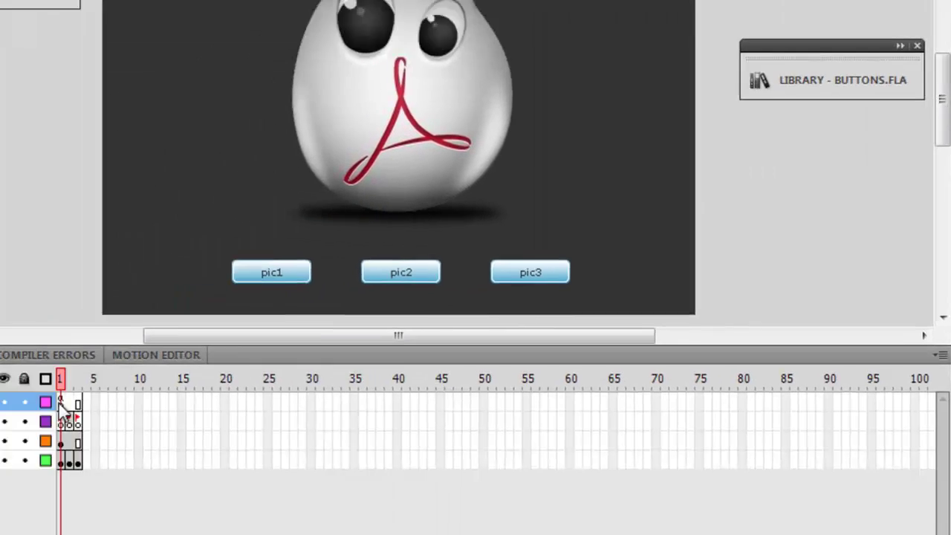
Examine the ActionScript code attached to frame 1 of the as3 layer
{"action": "right_click", "coordinate": [215, 324]}
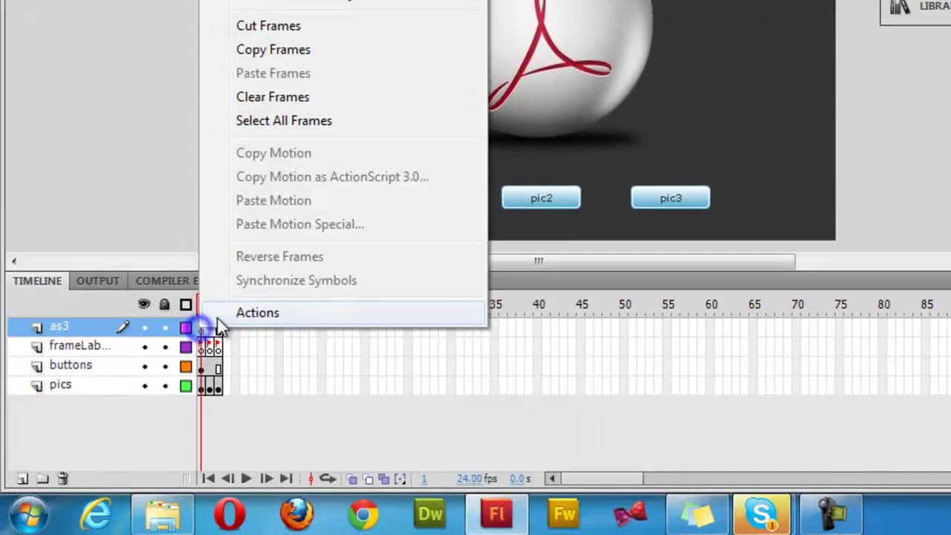
{"action": "left_click", "coordinate": [257, 312]}
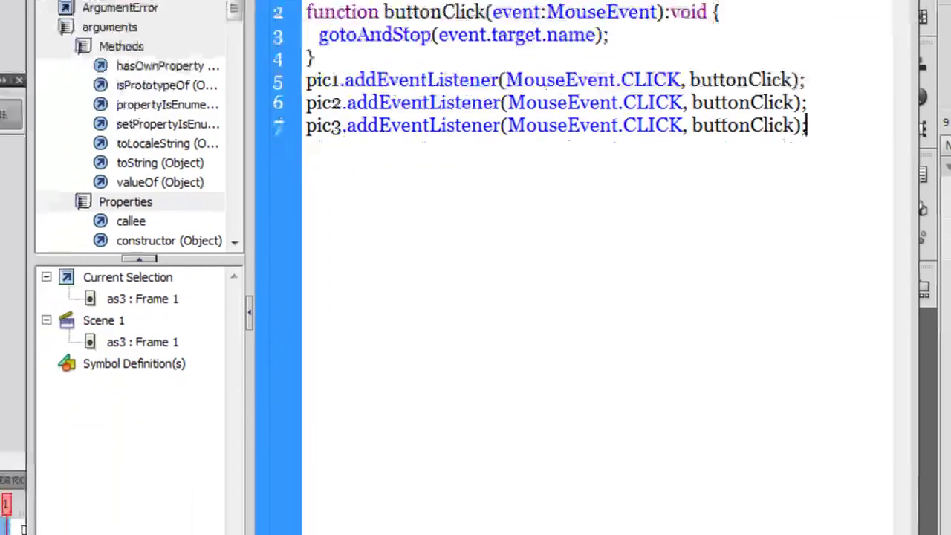
{"action": "left_click", "coordinate": [164, 149]}
Delete the frame labels, buttons and pics layers, keeping only the as3 layer
{"action": "left_click", "coordinate": [75, 348]}
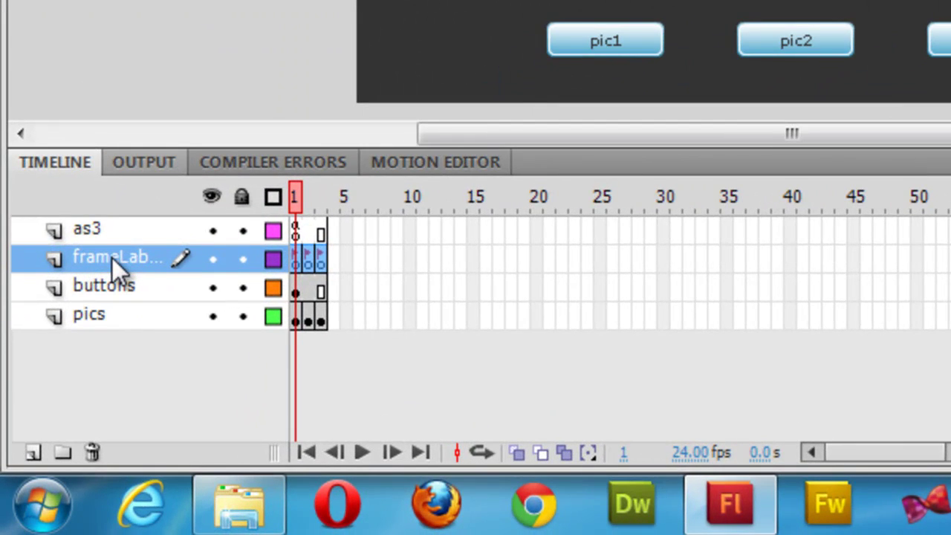
{"action": "left_click", "coordinate": [112, 280], "text": "shift"}
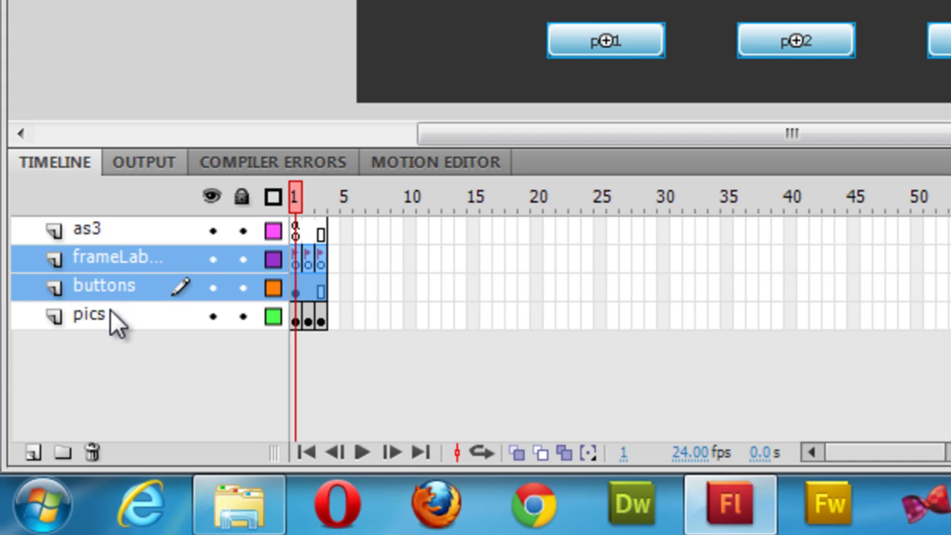
{"action": "left_click", "coordinate": [110, 310], "text": "shift"}
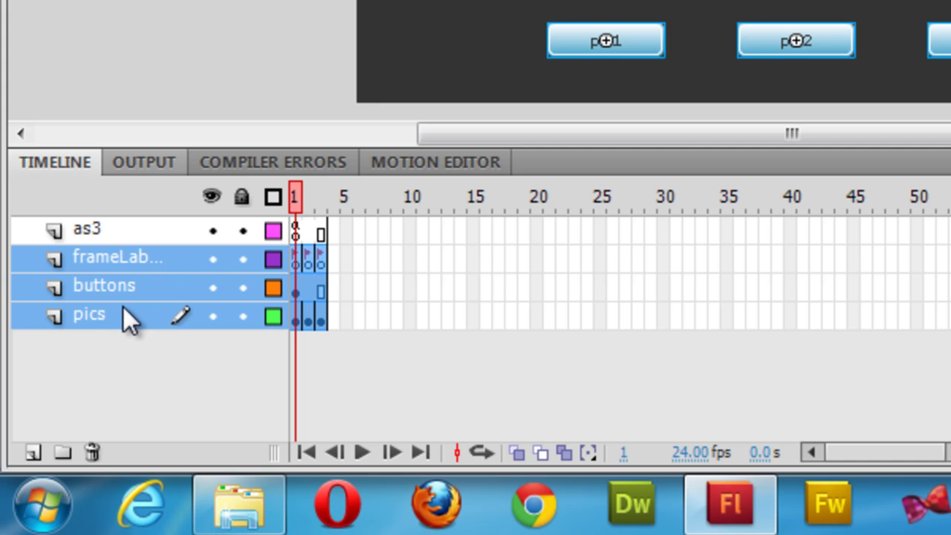
{"action": "left_click", "coordinate": [90, 454]}
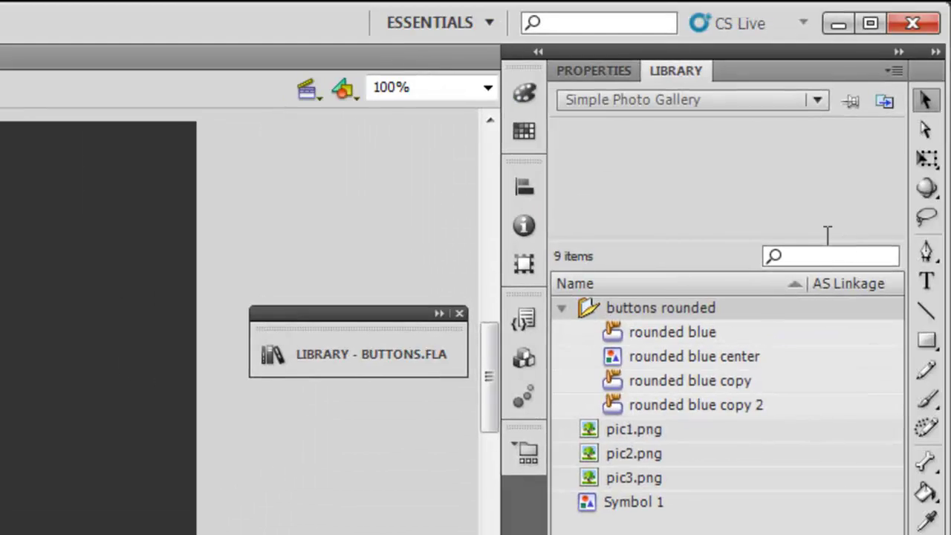
Delete all items from the document library: the buttons rounded folder with its symbols, the three pic images and Symbol 1
{"action": "left_click", "coordinate": [679, 307]}
{"action": "left_click", "coordinate": [676, 328]}
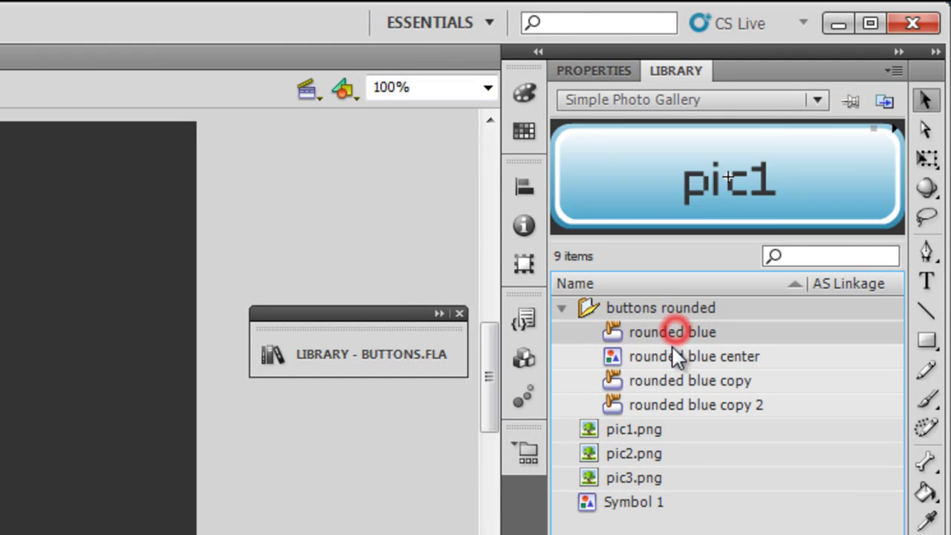
{"action": "left_click", "coordinate": [672, 347]}
{"action": "left_click", "coordinate": [672, 379], "text": "ctrl"}
{"action": "left_click", "coordinate": [649, 403], "text": "ctrl"}
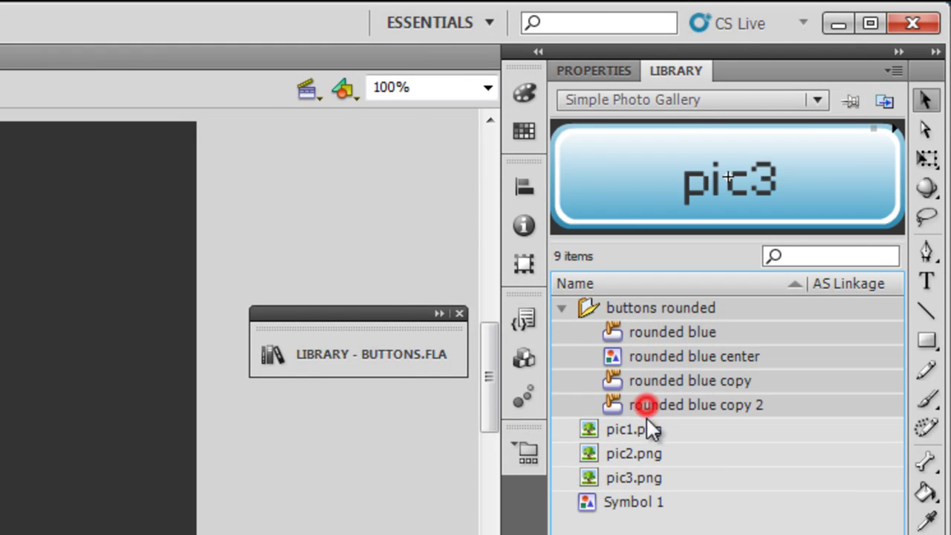
{"action": "left_click", "coordinate": [648, 428], "text": "ctrl"}
{"action": "left_click", "coordinate": [654, 452], "text": "ctrl"}
{"action": "left_click", "coordinate": [652, 478], "text": "ctrl"}
{"action": "left_click", "coordinate": [651, 499], "text": "ctrl"}
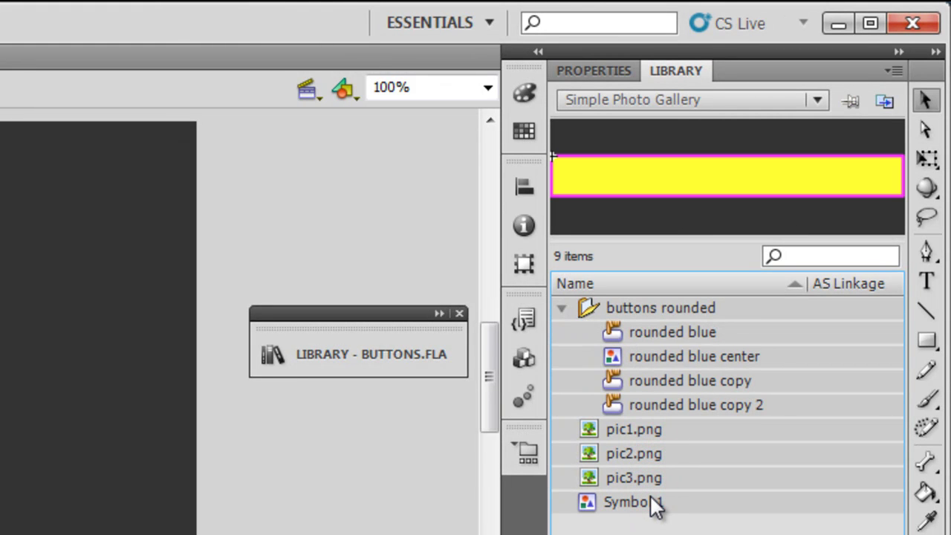
{"action": "right_click", "coordinate": [653, 503]}
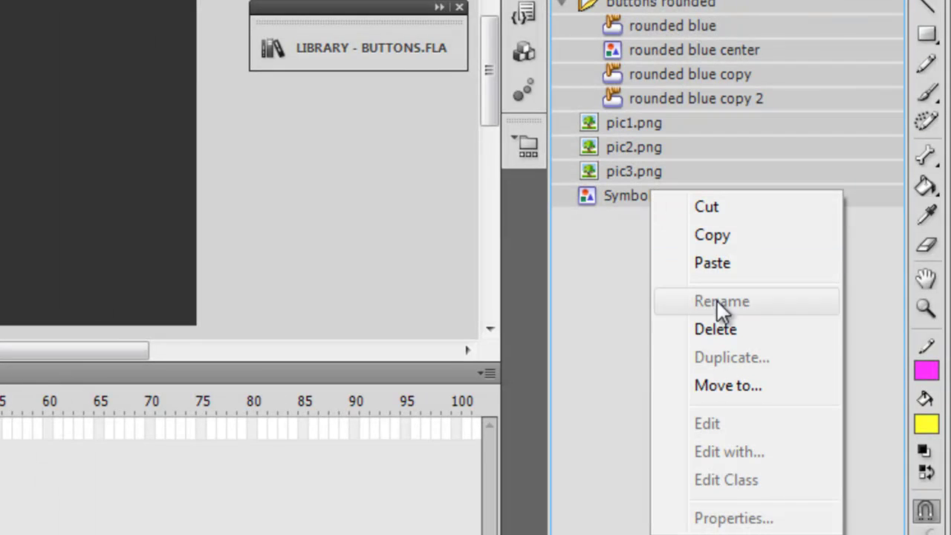
{"action": "left_click", "coordinate": [722, 331]}
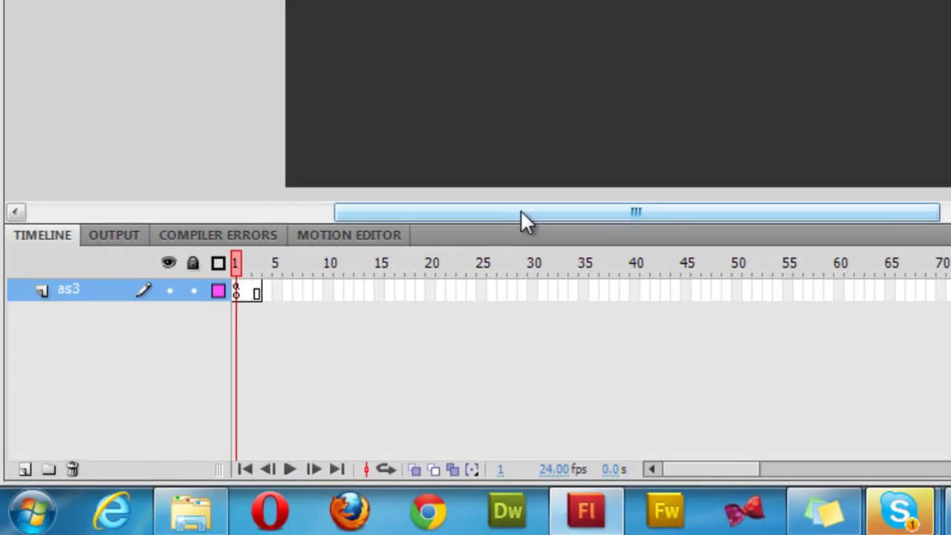
{"action": "right_click", "coordinate": [237, 292]}
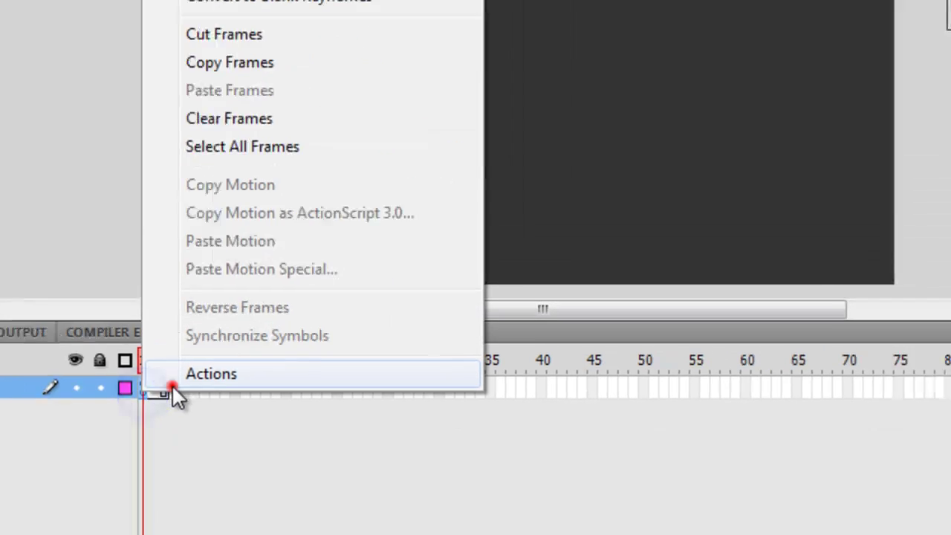
{"action": "left_click", "coordinate": [267, 275]}
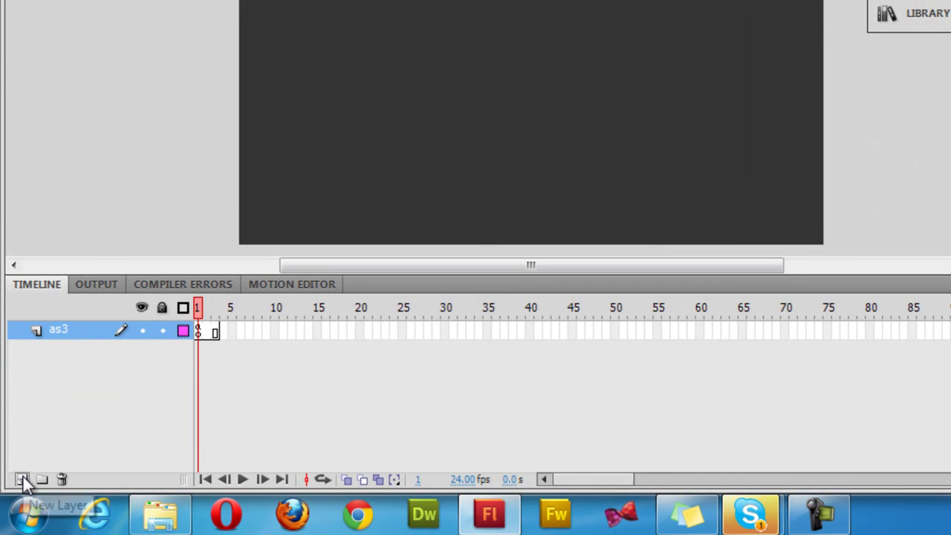
Add a new layer above as3 and name it pics
{"action": "left_click", "coordinate": [22, 480]}
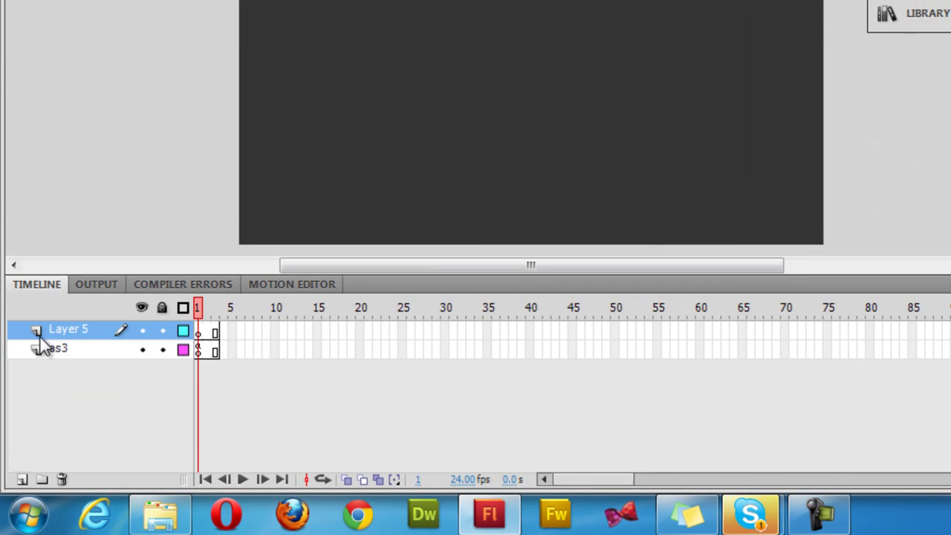
{"action": "left_click", "coordinate": [45, 328]}
{"action": "double_click", "coordinate": [61, 330]}
{"action": "type", "text": "pics"}
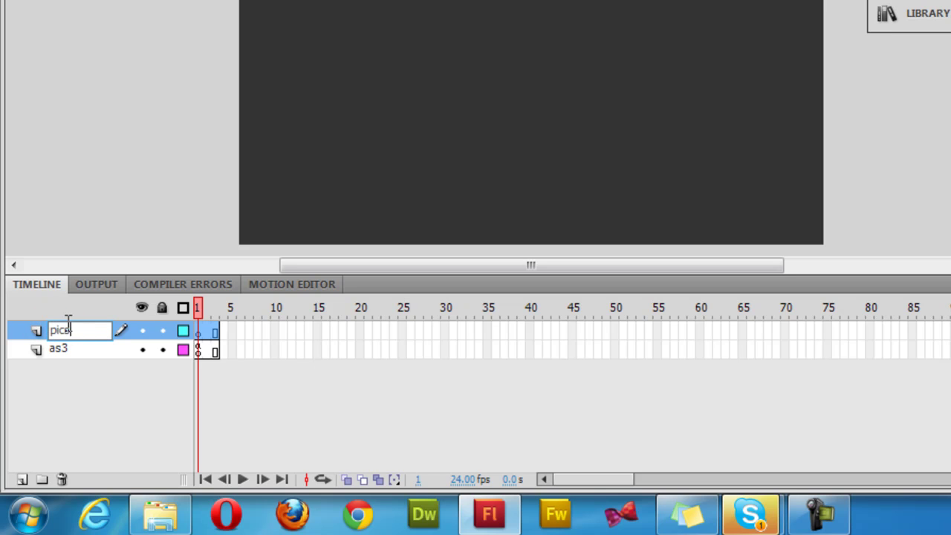
{"action": "key", "text": "Return"}
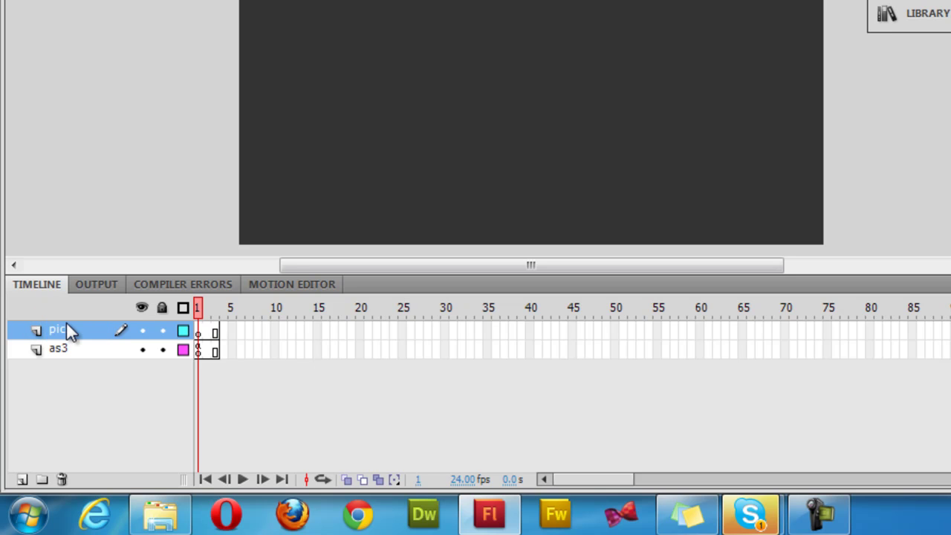
Import pic1 to the stage on frame 1 of the pics layer, including all images in its sequence
{"action": "left_click", "coordinate": [195, 334]}
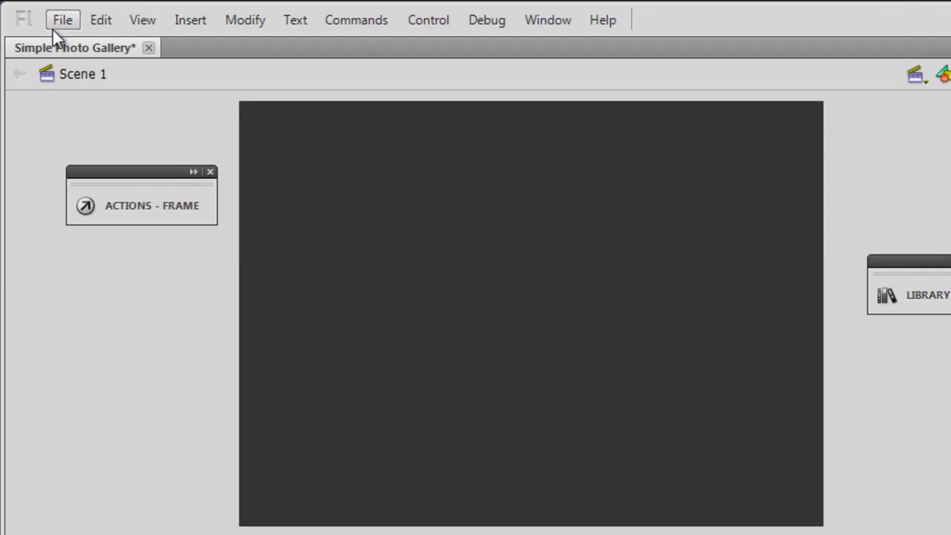
{"action": "left_click", "coordinate": [62, 19]}
{"action": "left_click", "coordinate": [185, 342]}
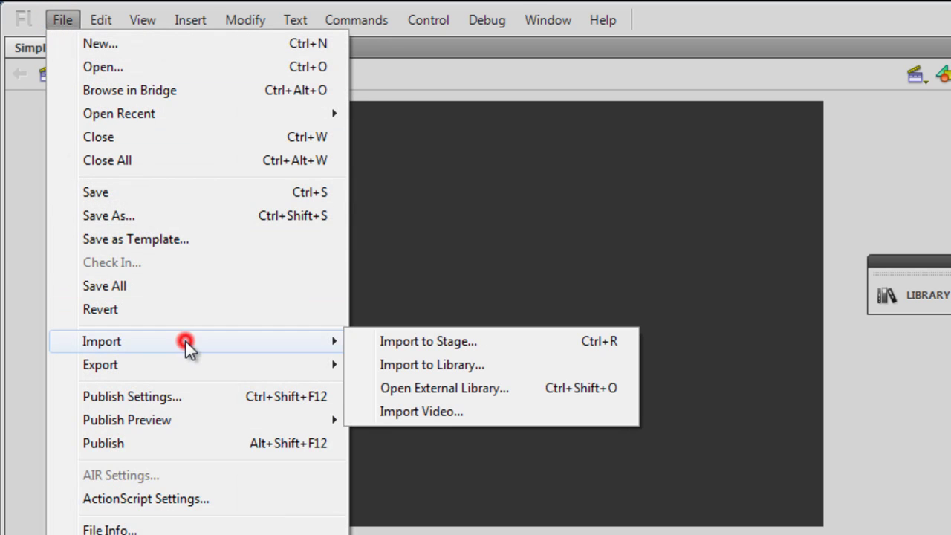
{"action": "left_click", "coordinate": [391, 341]}
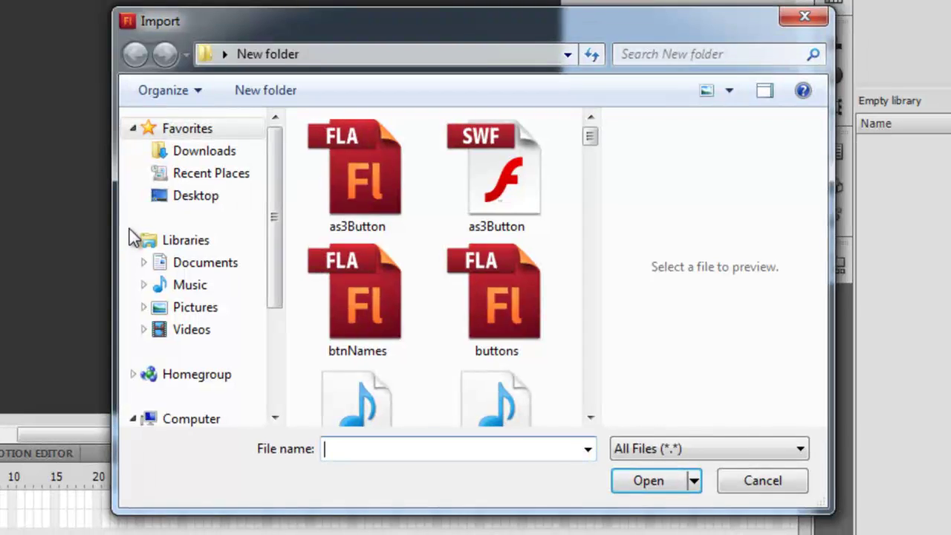
{"action": "left_click_drag", "start_coordinate": [590, 138], "coordinate": [598, 219]}
{"action": "left_click", "coordinate": [512, 288]}
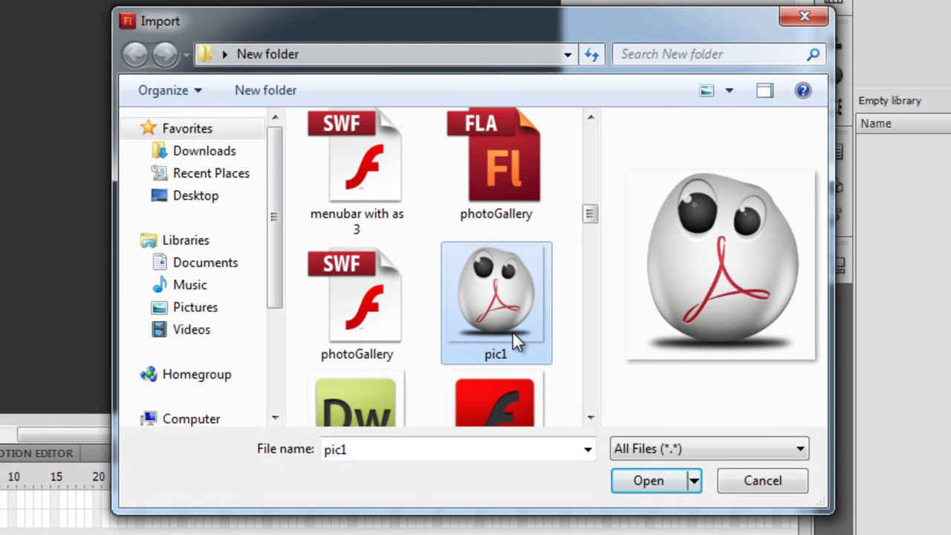
{"action": "left_click", "coordinate": [637, 479]}
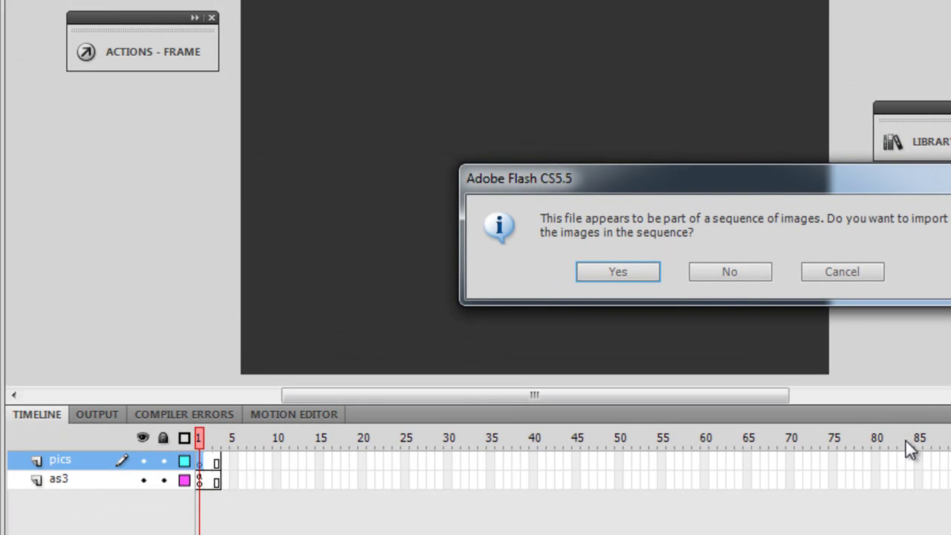
{"action": "left_click", "coordinate": [651, 272]}
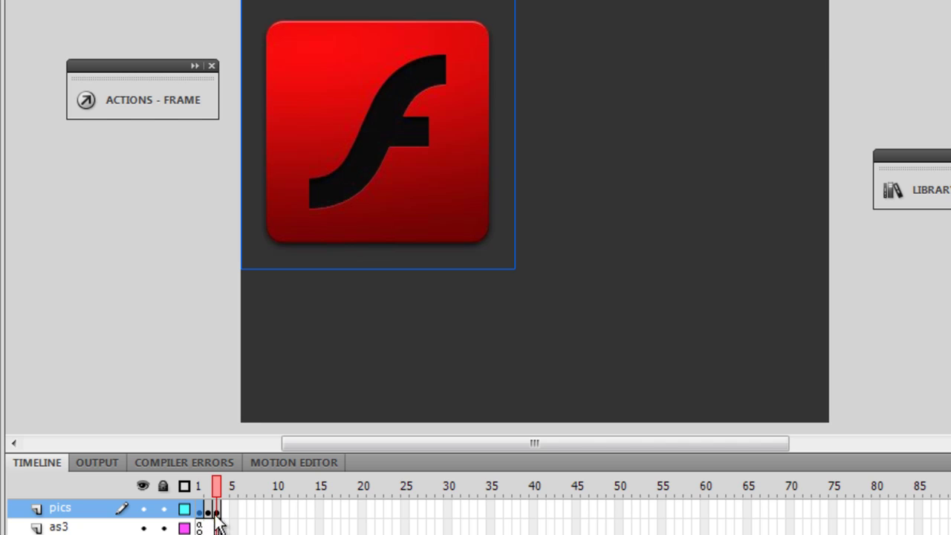
Centre the frame 1 image horizontally and vertically on the stage, with alignment relative to the stage
{"action": "left_click_drag", "start_coordinate": [222, 490], "coordinate": [193, 485]}
{"action": "mouse_move", "coordinate": [185, 449]}
{"action": "left_mouse_down"}
{"action": "mouse_move", "coordinate": [230, 450]}
{"action": "mouse_move", "coordinate": [200, 448]}
{"action": "left_mouse_up"}
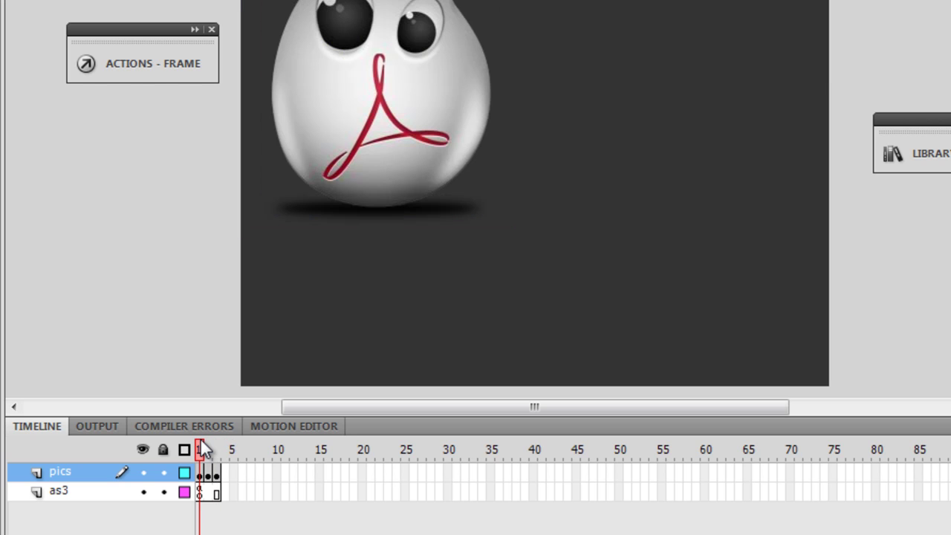
{"action": "left_click", "coordinate": [374, 222]}
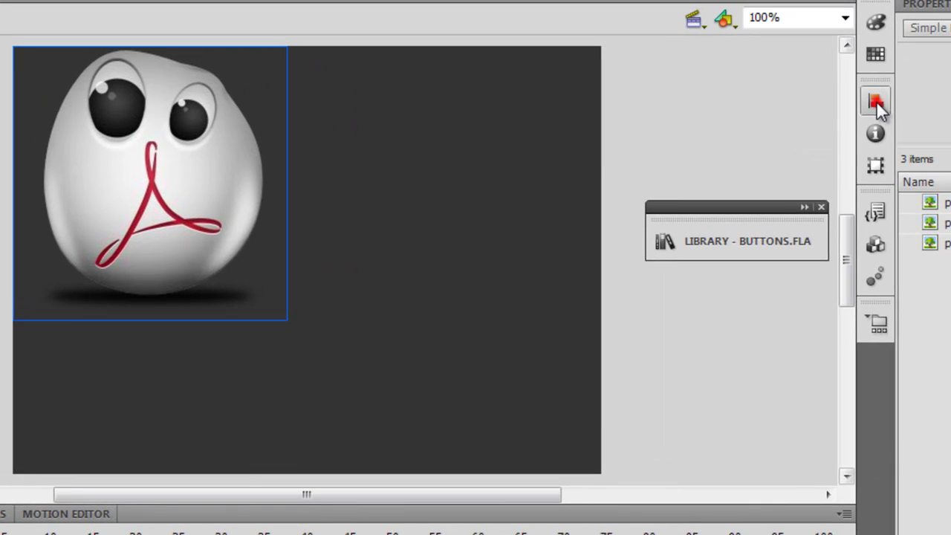
{"action": "left_click", "coordinate": [876, 101]}
{"action": "left_click", "coordinate": [653, 285]}
{"action": "left_click", "coordinate": [695, 148]}
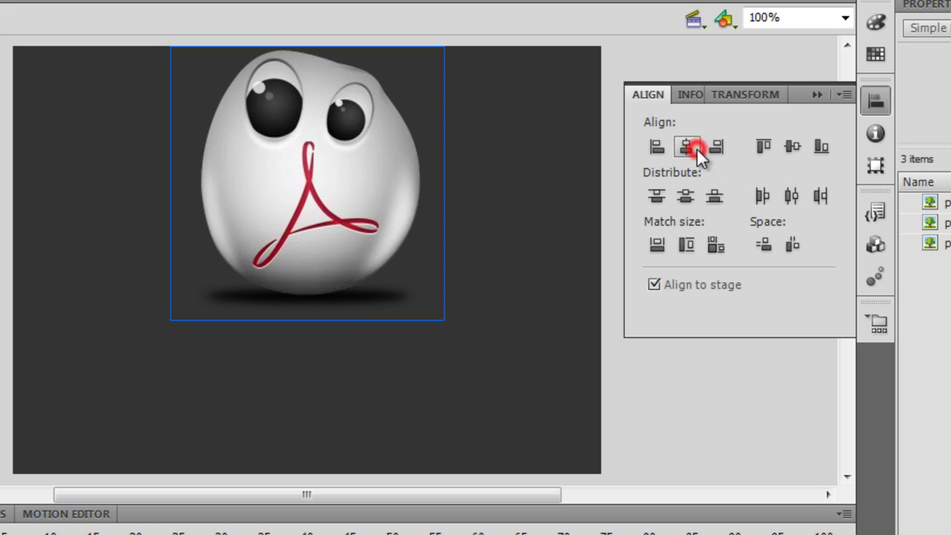
{"action": "left_click", "coordinate": [795, 148]}
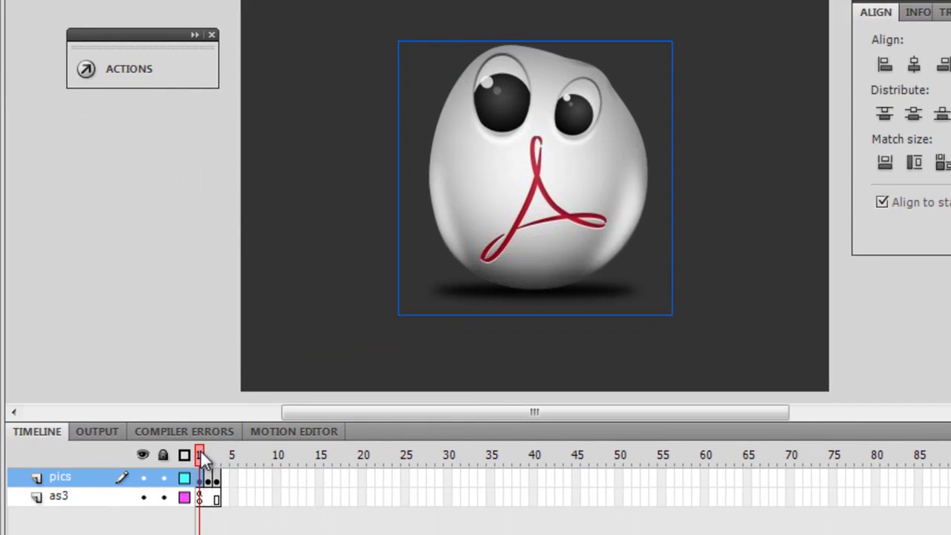
Centre the red Flash image in frame 3 horizontally and vertically on the stage
{"action": "left_click", "coordinate": [217, 455]}
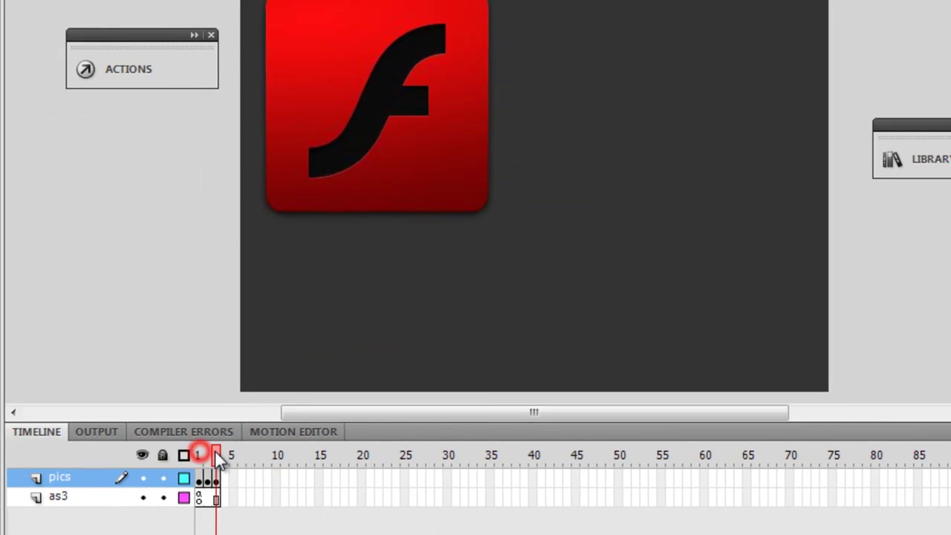
{"action": "left_click", "coordinate": [360, 129]}
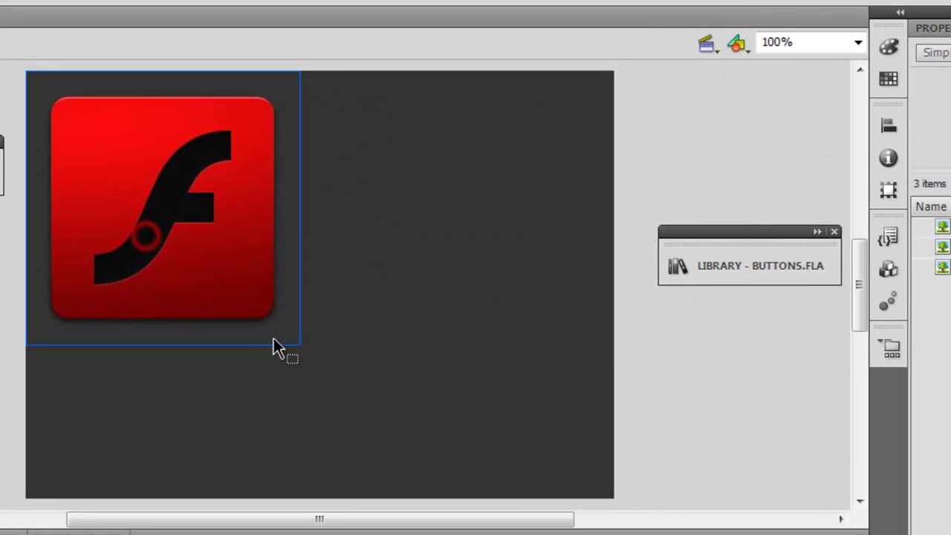
{"action": "left_click", "coordinate": [888, 126]}
{"action": "left_click", "coordinate": [699, 171]}
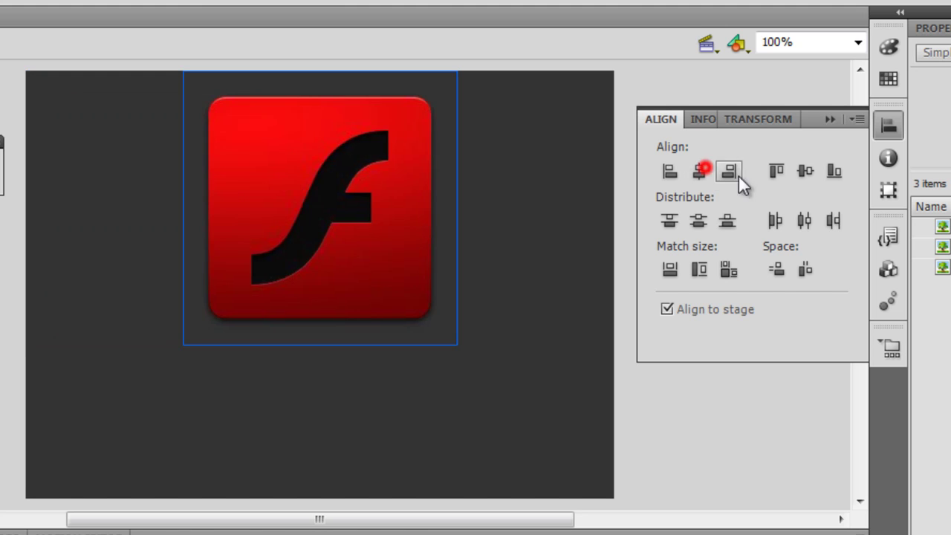
{"action": "left_click", "coordinate": [805, 171]}
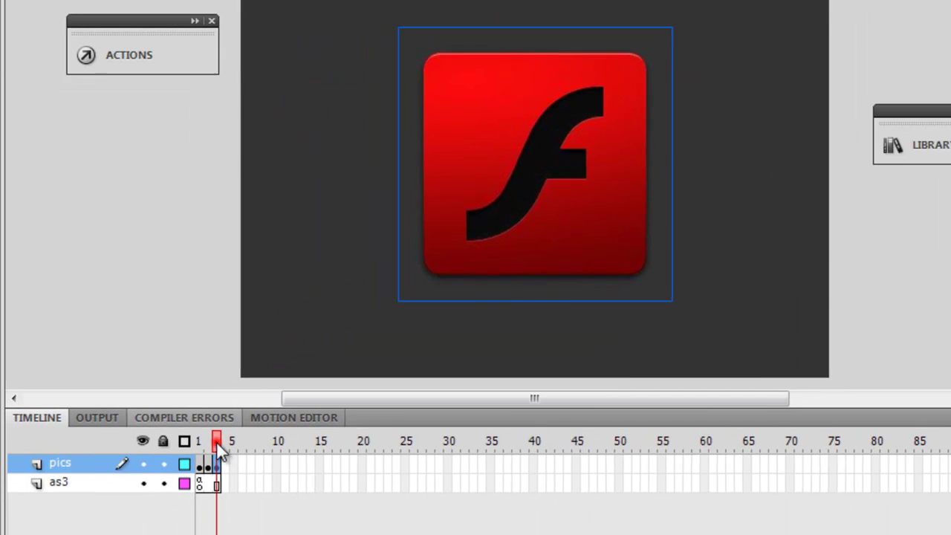
Centre the green Dw image in frame 2 horizontally and vertically on the stage
{"action": "left_click_drag", "start_coordinate": [216, 442], "coordinate": [199, 442]}
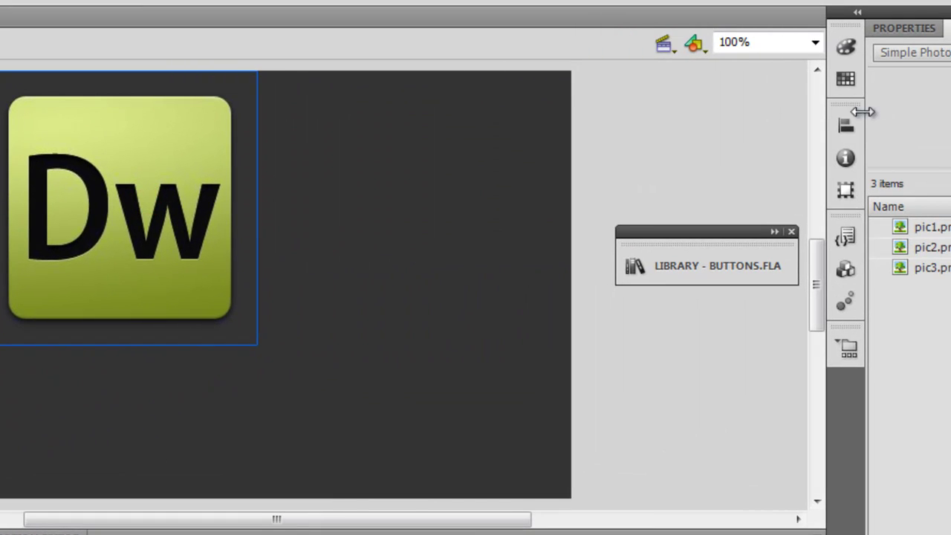
{"action": "left_click", "coordinate": [847, 128]}
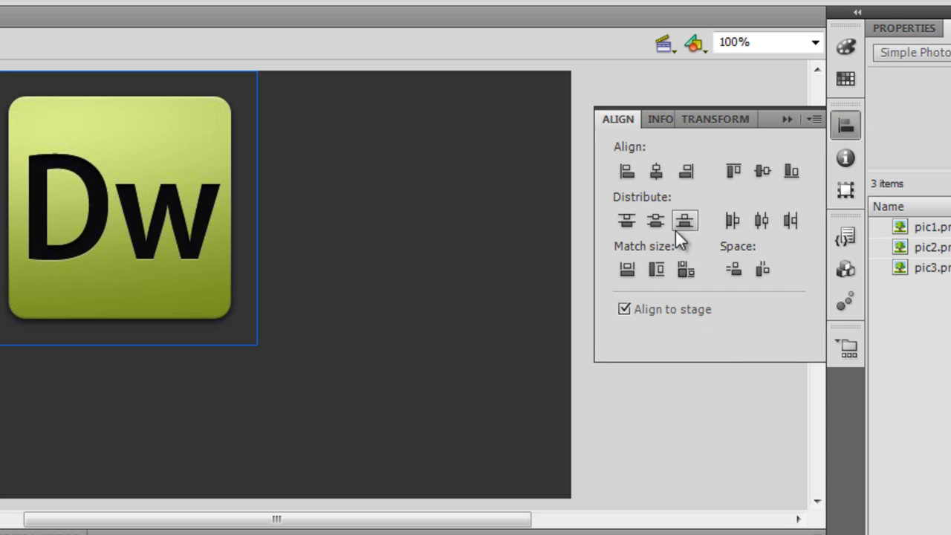
{"action": "left_click", "coordinate": [656, 171]}
{"action": "left_click", "coordinate": [761, 171]}
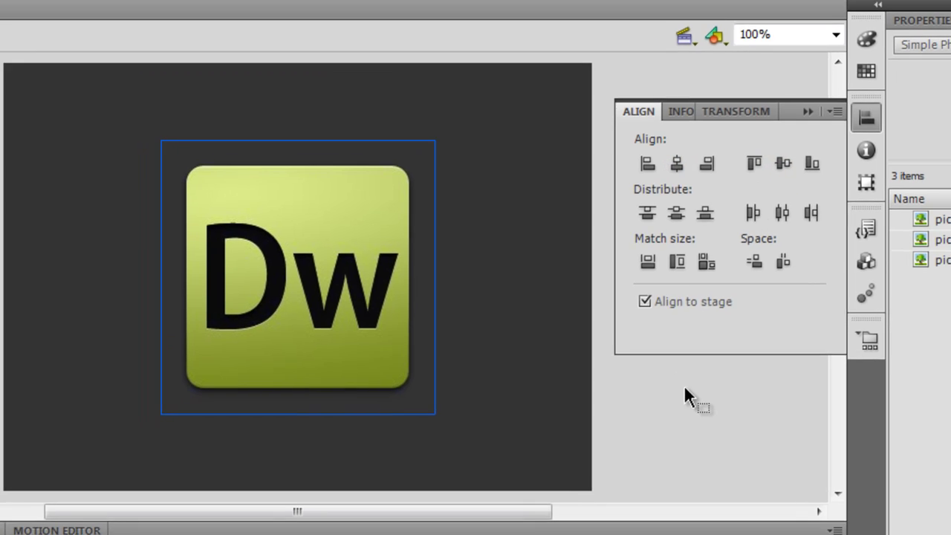
{"action": "left_click", "coordinate": [663, 399]}
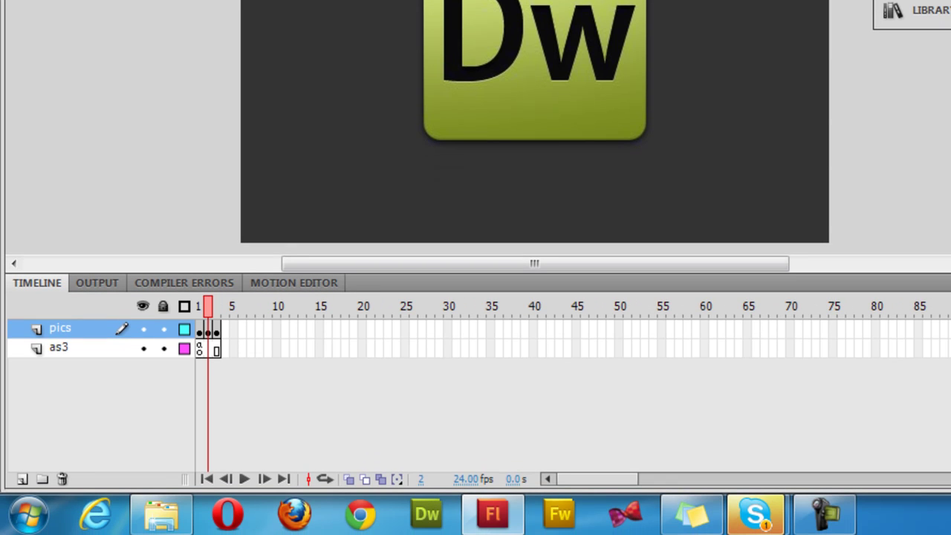
Add a new layer above pics and name it frameLabel
{"action": "left_click", "coordinate": [199, 307]}
{"action": "mouse_move", "coordinate": [199, 307]}
{"action": "left_mouse_down"}
{"action": "mouse_move", "coordinate": [234, 306]}
{"action": "mouse_move", "coordinate": [201, 308]}
{"action": "left_mouse_up"}
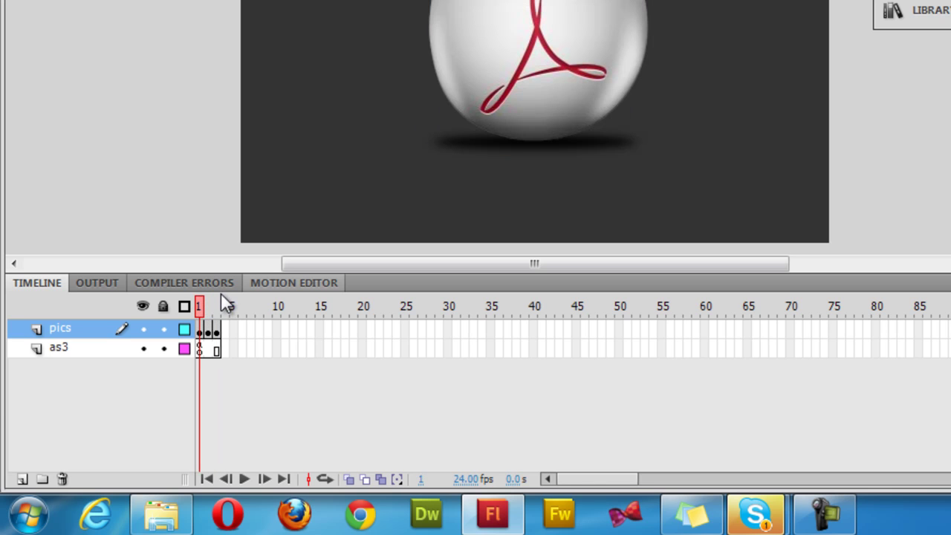
{"action": "left_click", "coordinate": [21, 479]}
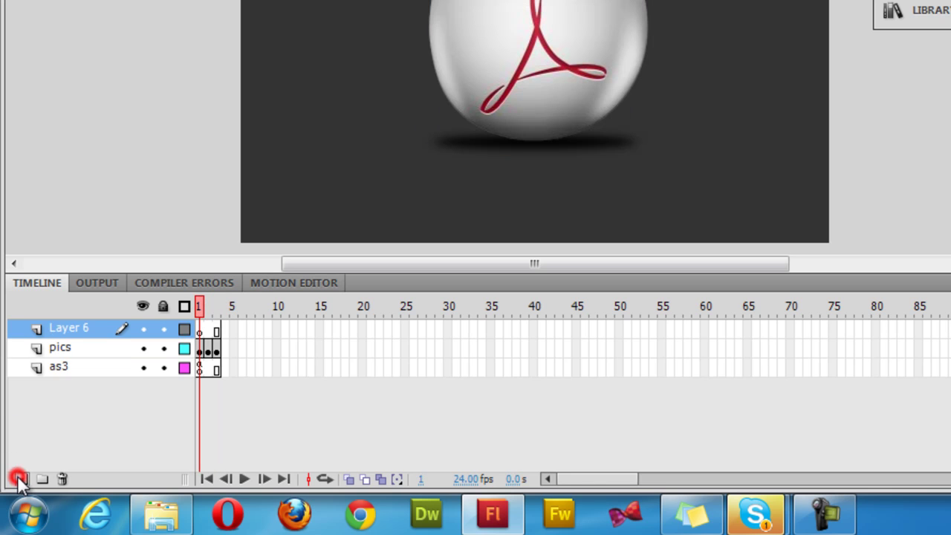
{"action": "double_click", "coordinate": [96, 329]}
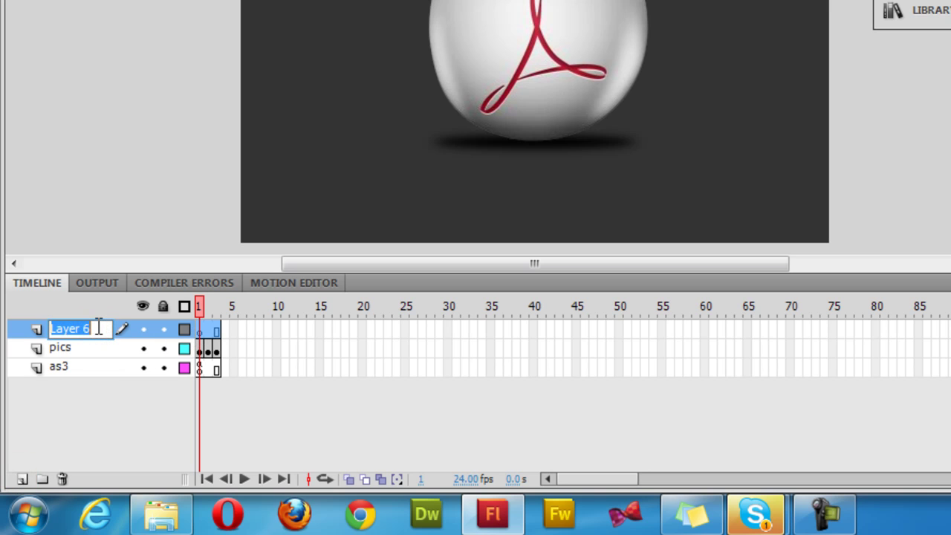
{"action": "type", "text": "frame"}
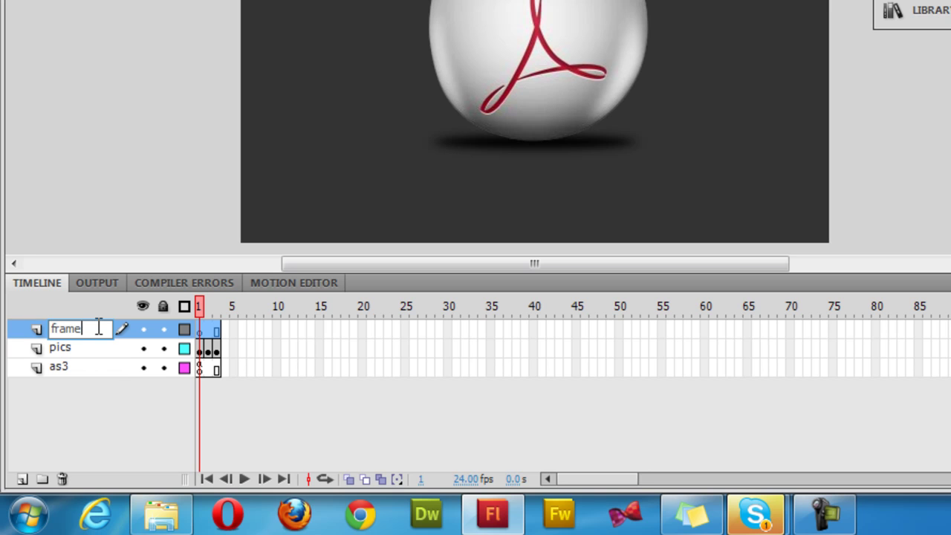
{"action": "type", "text": "Label"}
{"action": "key", "text": "Return"}
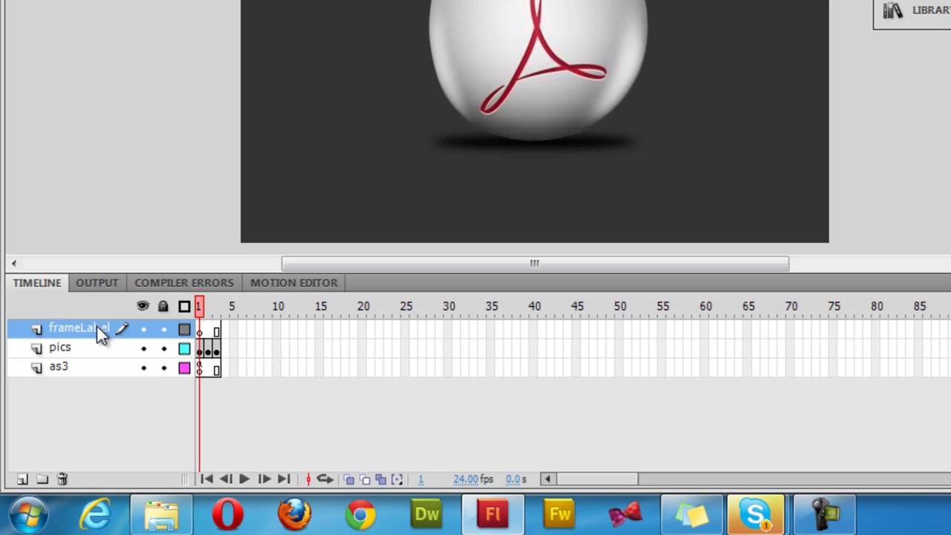
Give frame 1 of the frameLabel layer the frame label pic1
{"action": "left_click", "coordinate": [201, 331]}
{"action": "left_click", "coordinate": [201, 332]}
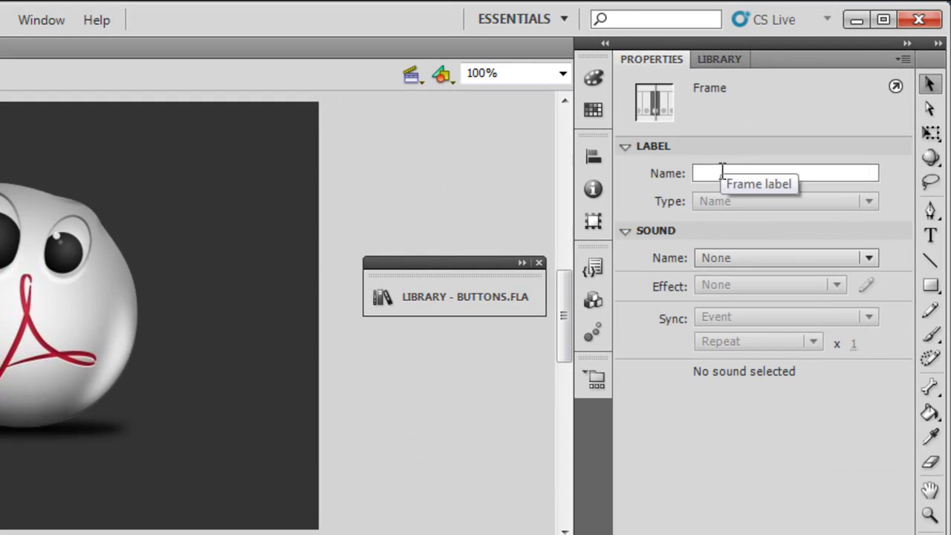
{"action": "left_click", "coordinate": [720, 172]}
{"action": "type", "text": "p"}
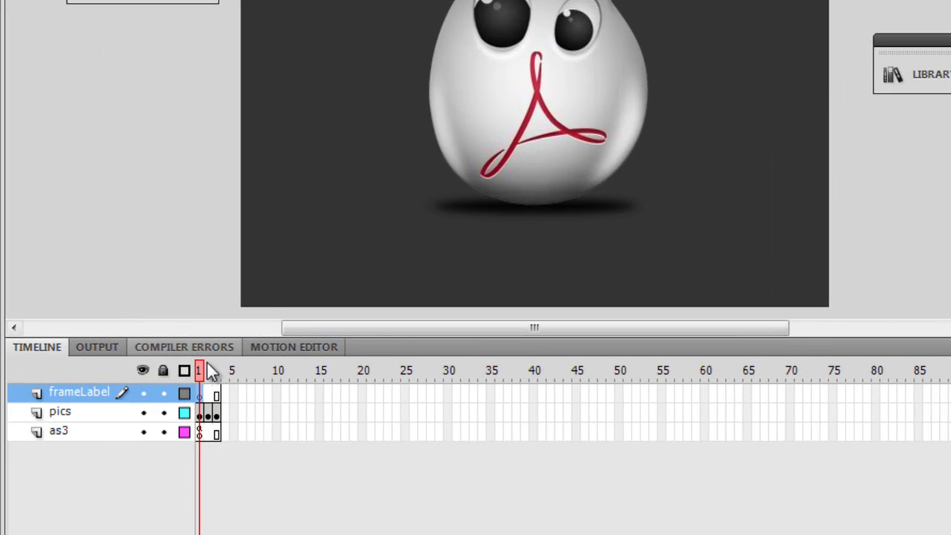
Insert a keyframe at frame 2 of the frameLabel layer and label it pic2
{"action": "left_click", "coordinate": [206, 368]}
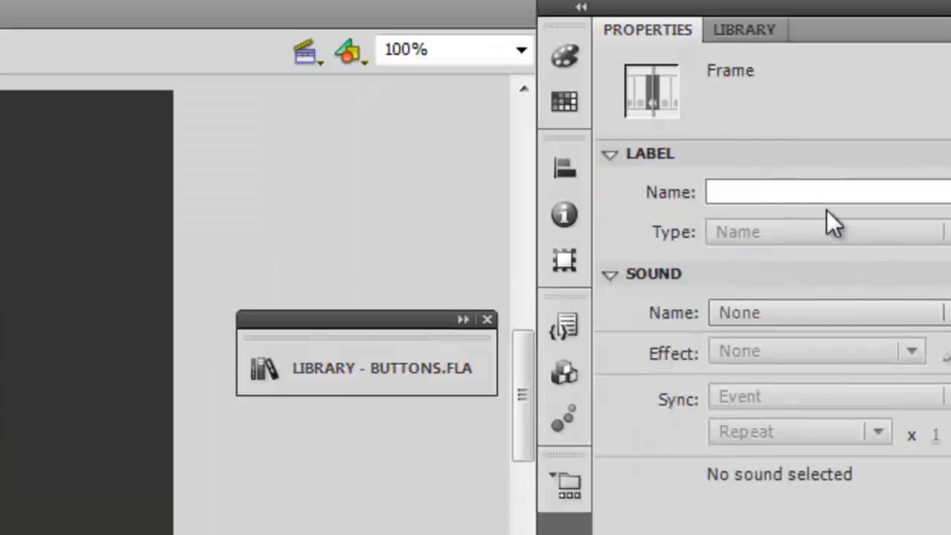
{"action": "left_click", "coordinate": [826, 189]}
{"action": "type", "text": "pic2"}
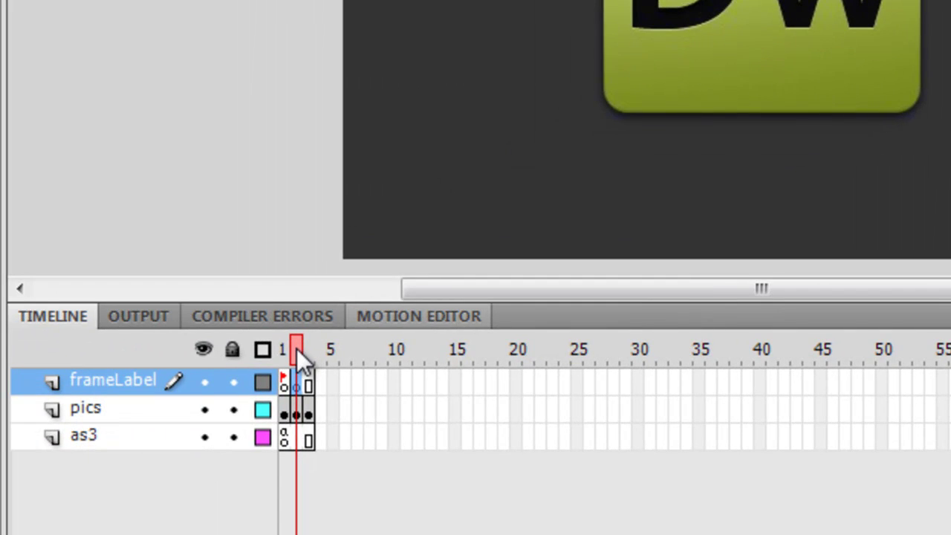
Insert a keyframe at frame 3 of the frameLabel layer and label it pic3
{"action": "left_click", "coordinate": [309, 349]}
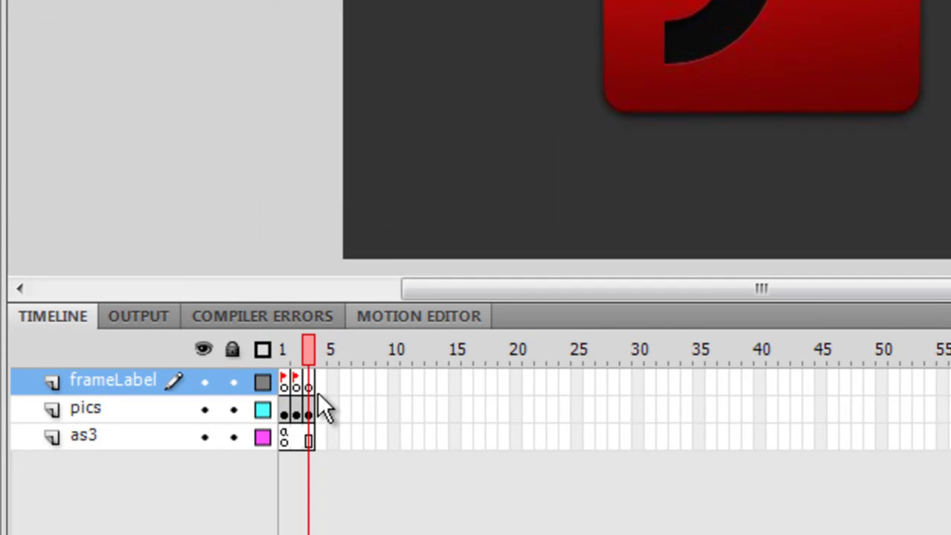
{"action": "left_click", "coordinate": [309, 381]}
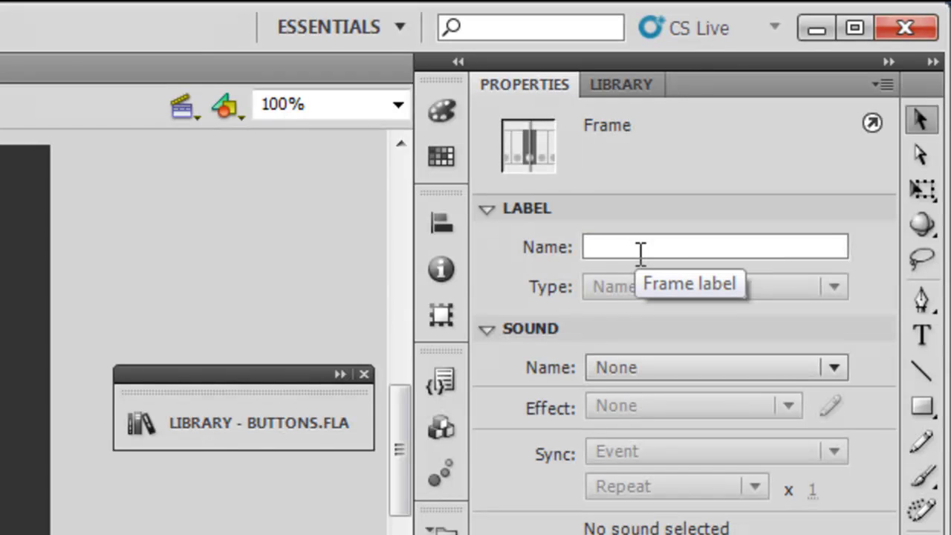
{"action": "left_click", "coordinate": [640, 249]}
{"action": "type", "text": "pic3"}
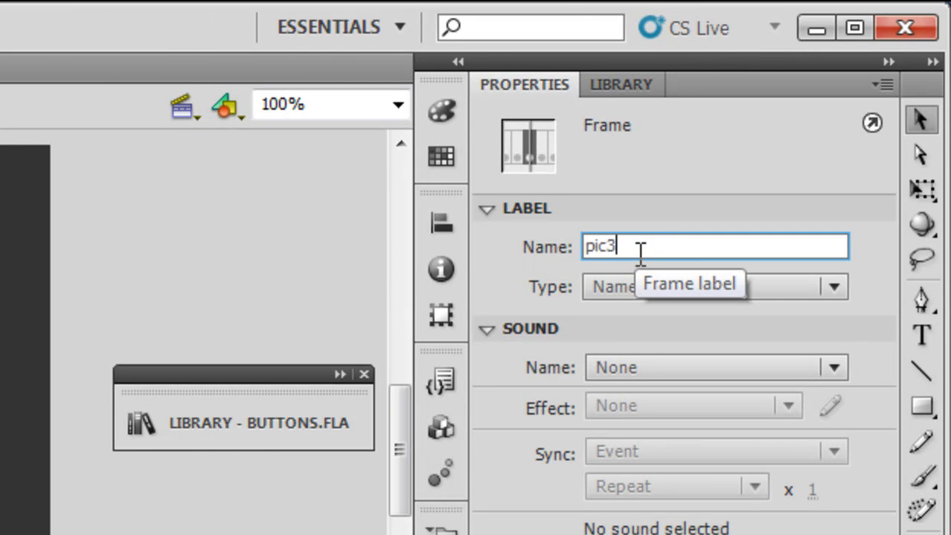
{"action": "key", "text": "Return"}
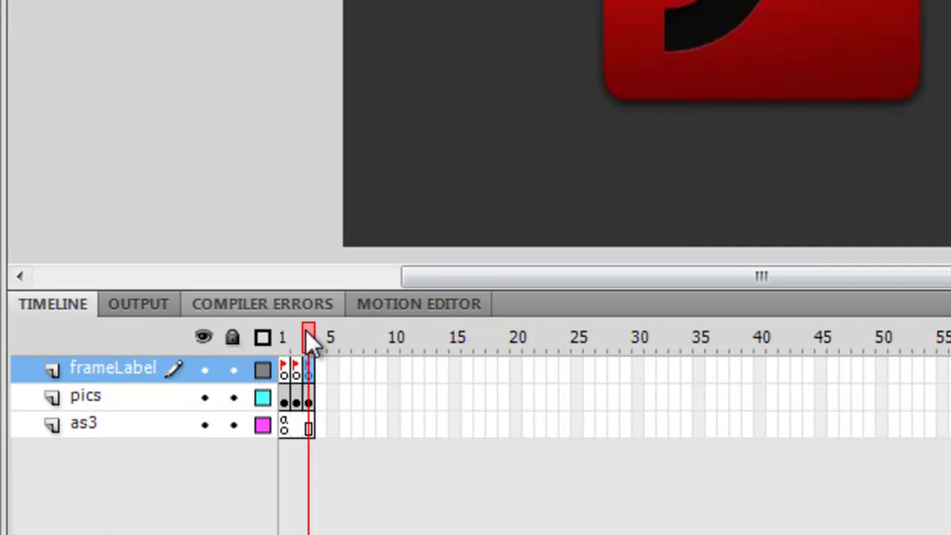
Add a new layer above frameLabel and name it buttons, keeping the current Windows color scheme when asked
{"action": "left_click_drag", "start_coordinate": [305, 330], "coordinate": [280, 316]}
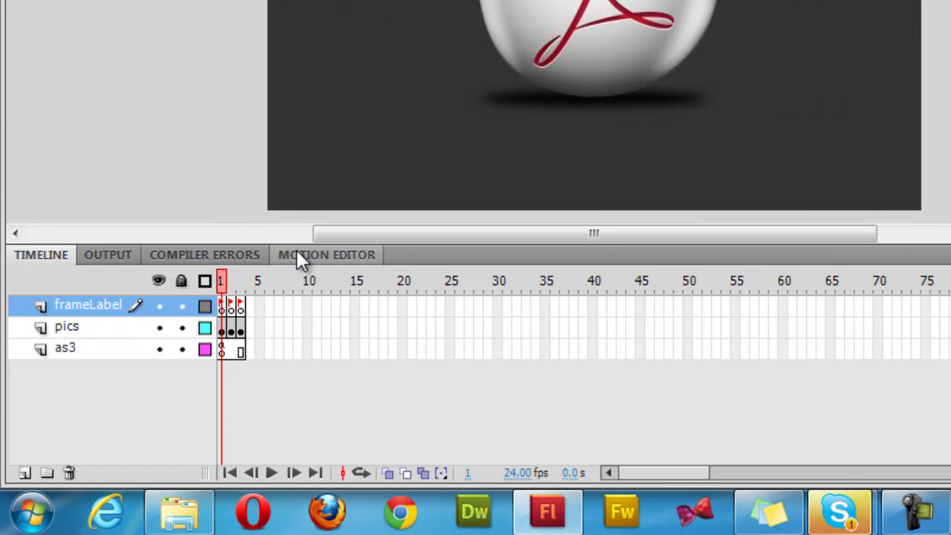
{"action": "left_click", "coordinate": [24, 473]}
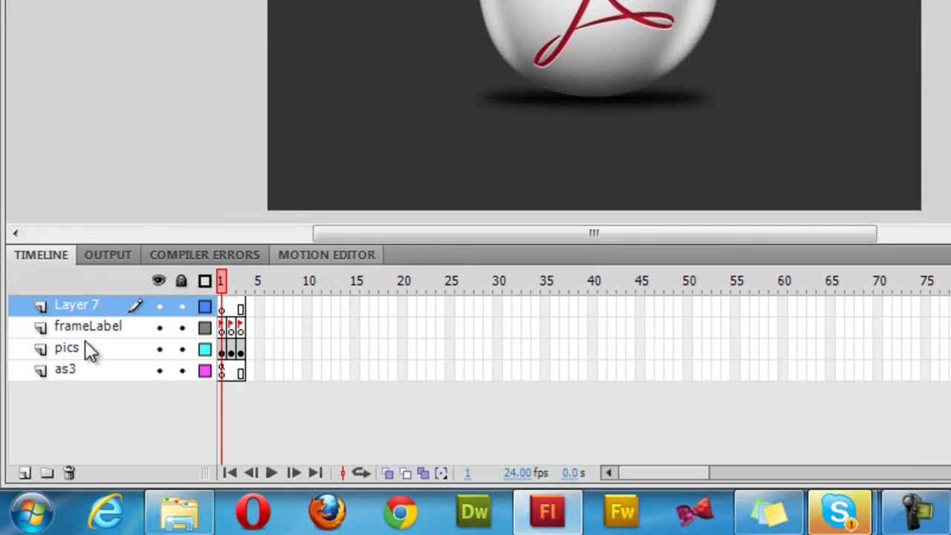
{"action": "double_click", "coordinate": [88, 304]}
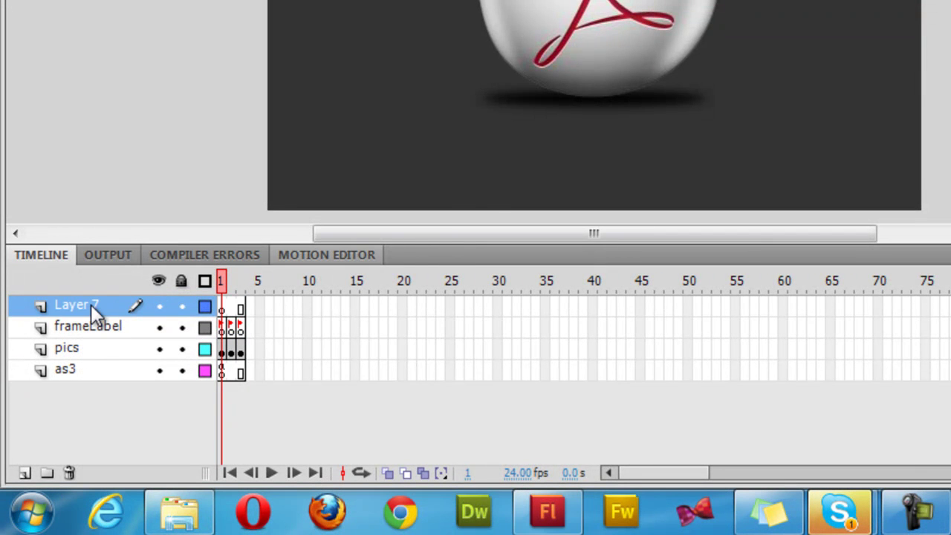
{"action": "left_click", "coordinate": [667, 138]}
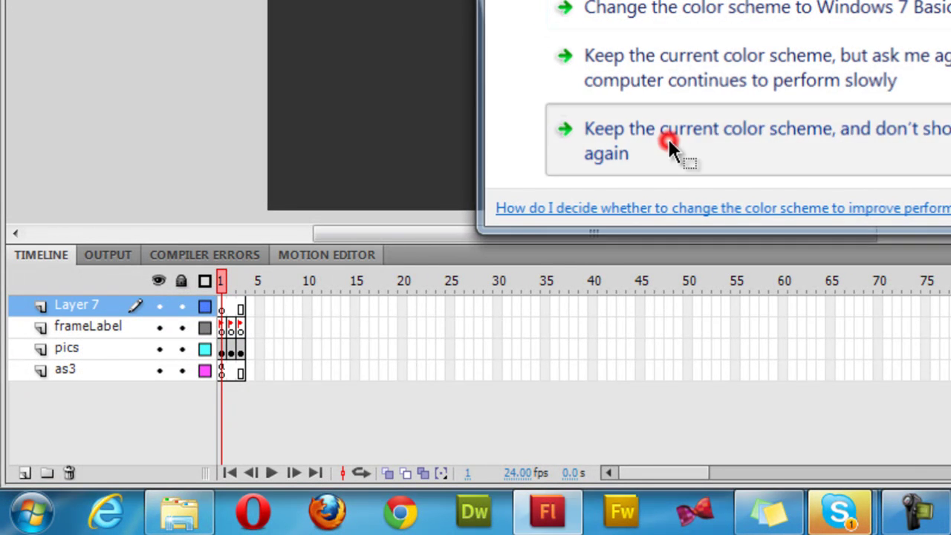
{"action": "double_click", "coordinate": [77, 305]}
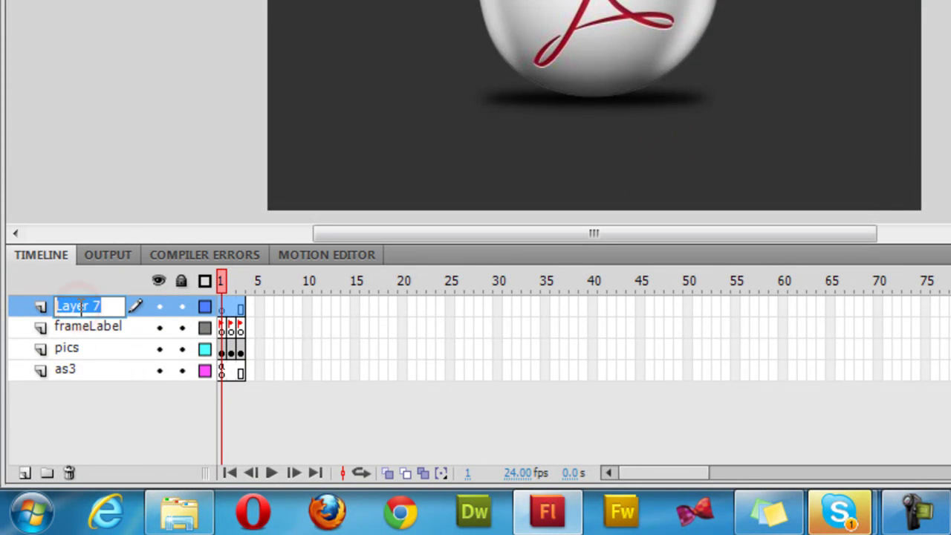
{"action": "type", "text": "buttons"}
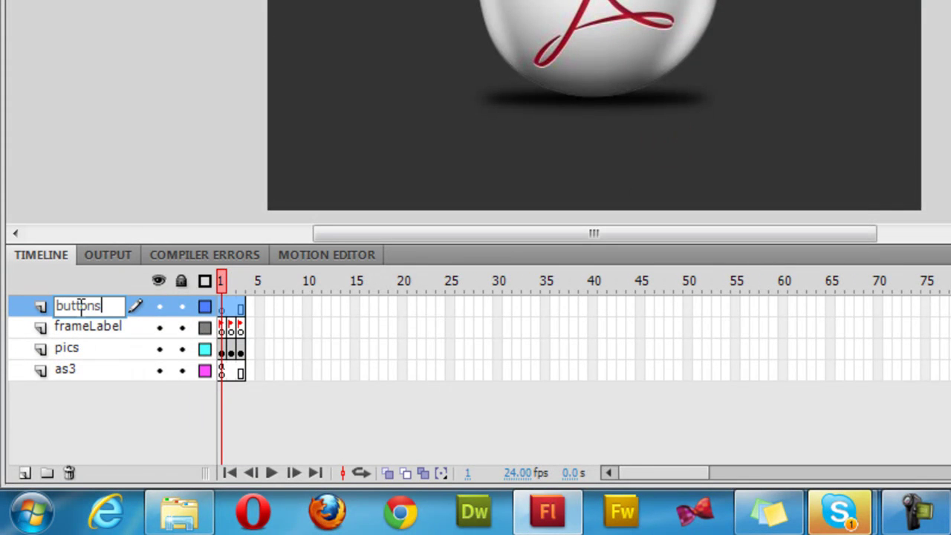
{"action": "key", "text": "Return"}
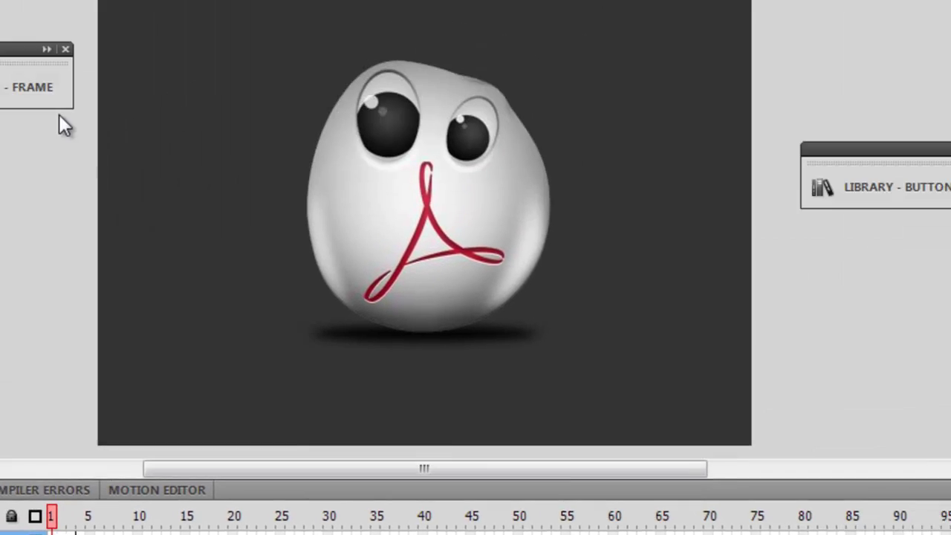
Examine the frame 1 script of the as3 layer, checking the instance names that its click event listeners use
{"action": "key", "text": "F9"}
{"action": "left_click", "coordinate": [138, 400]}
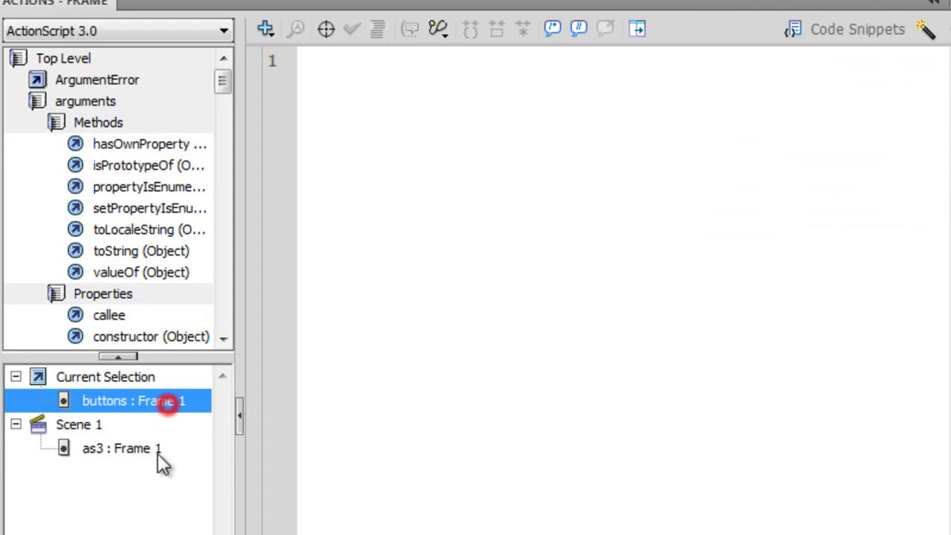
{"action": "left_click", "coordinate": [135, 446]}
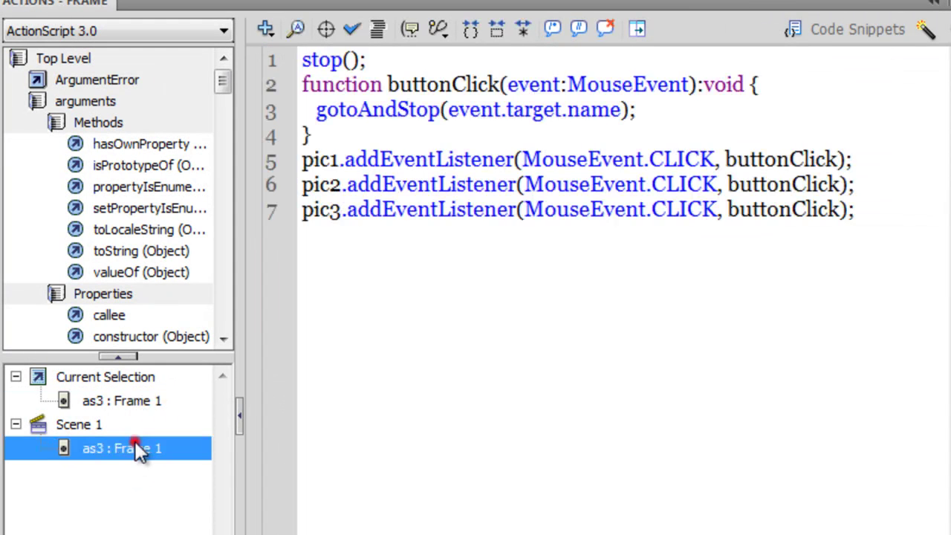
{"action": "double_click", "coordinate": [320, 160]}
{"action": "double_click", "coordinate": [315, 184]}
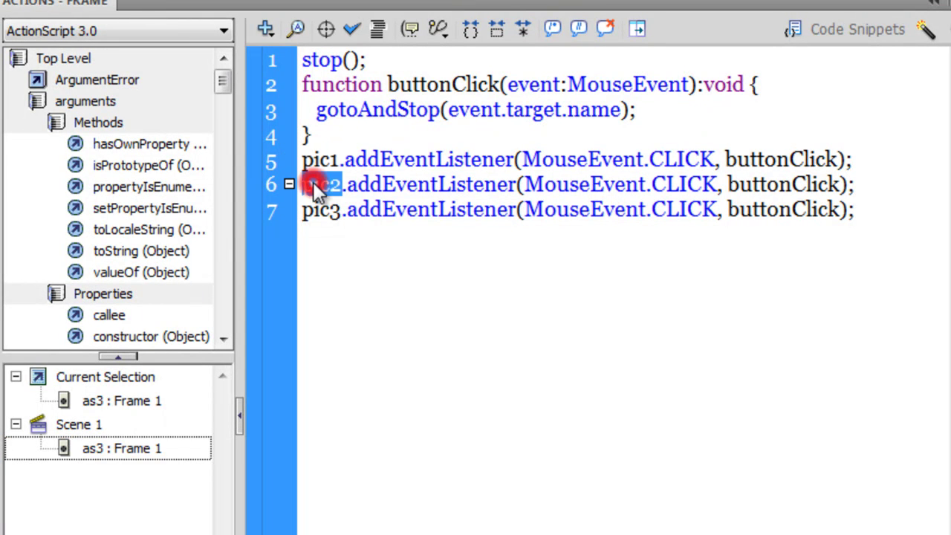
{"action": "double_click", "coordinate": [318, 211]}
{"action": "left_click", "coordinate": [318, 186]}
{"action": "double_click", "coordinate": [315, 159]}
{"action": "double_click", "coordinate": [324, 185]}
{"action": "double_click", "coordinate": [326, 209]}
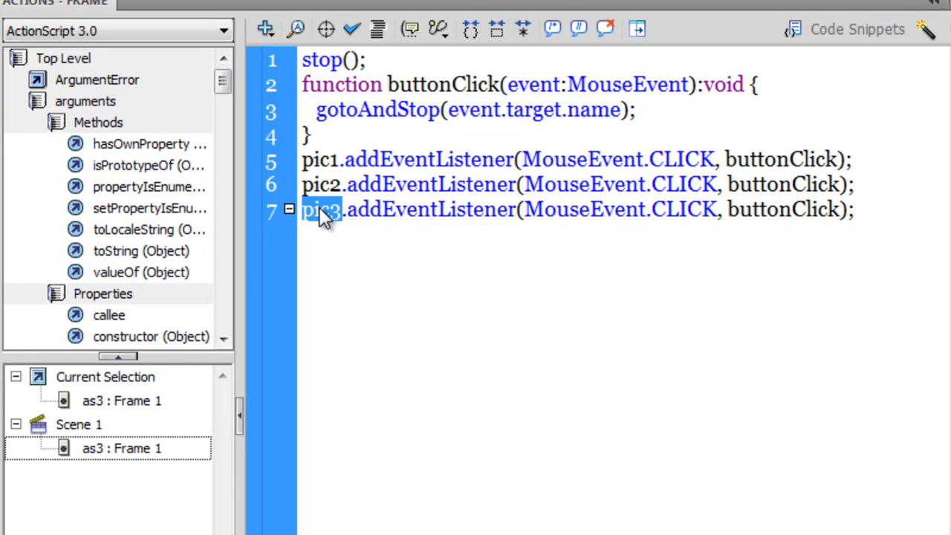
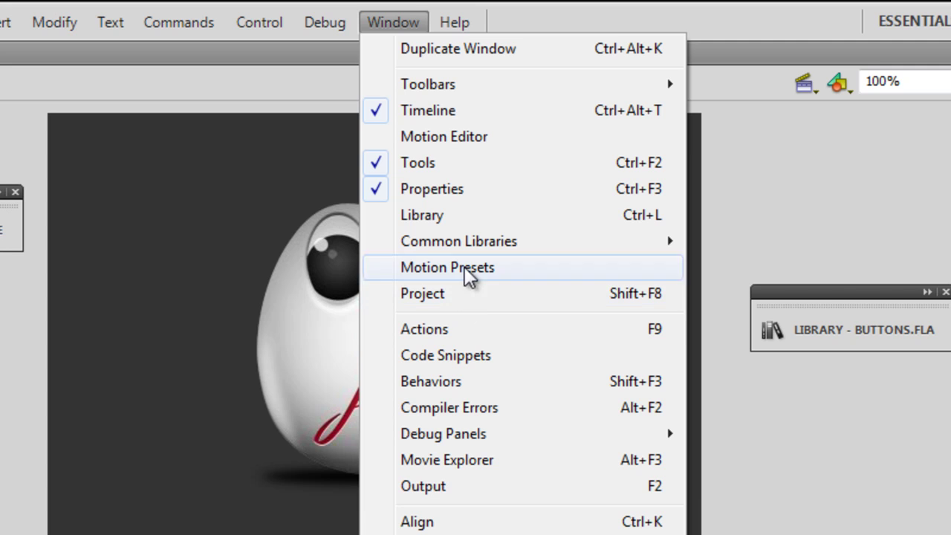
Open the common buttons library and preview samples from the bubble 2, bar capped and bar folders
{"action": "left_click", "coordinate": [726, 245]}
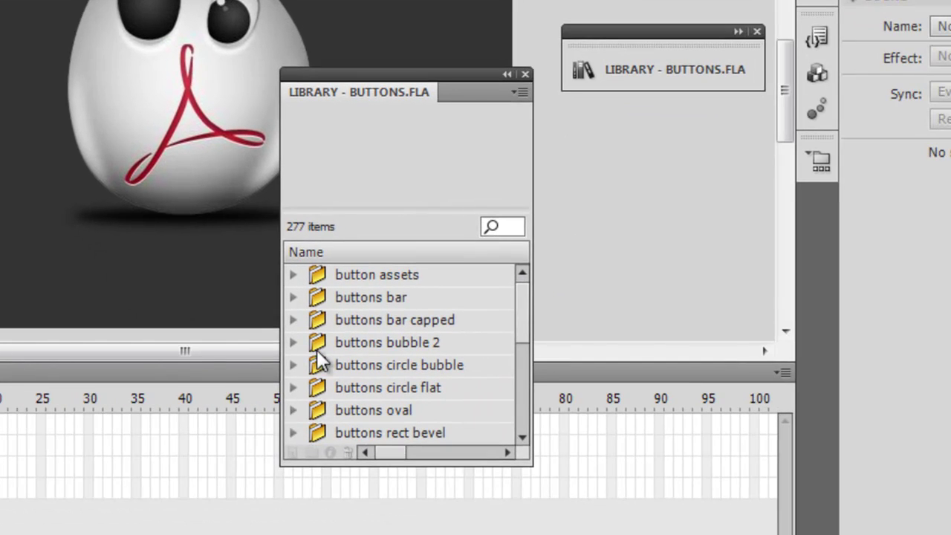
{"action": "left_click", "coordinate": [320, 379]}
{"action": "left_click", "coordinate": [387, 365]}
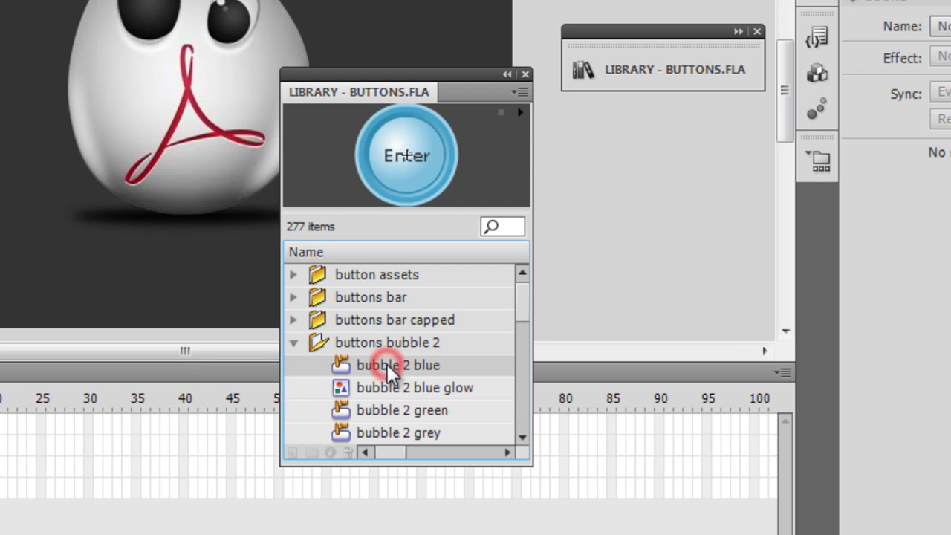
{"action": "left_click", "coordinate": [293, 320]}
{"action": "left_click", "coordinate": [402, 340]}
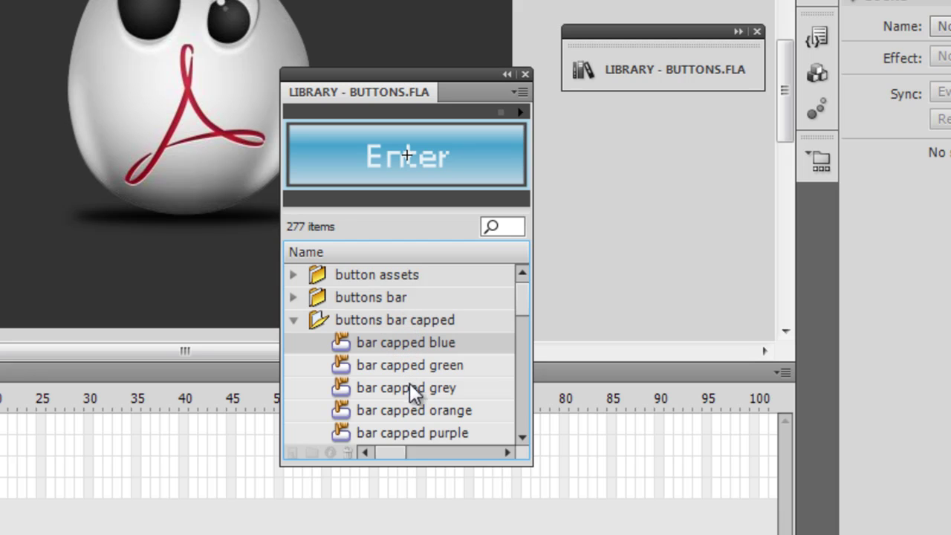
{"action": "left_click", "coordinate": [294, 297]}
{"action": "left_click", "coordinate": [377, 319]}
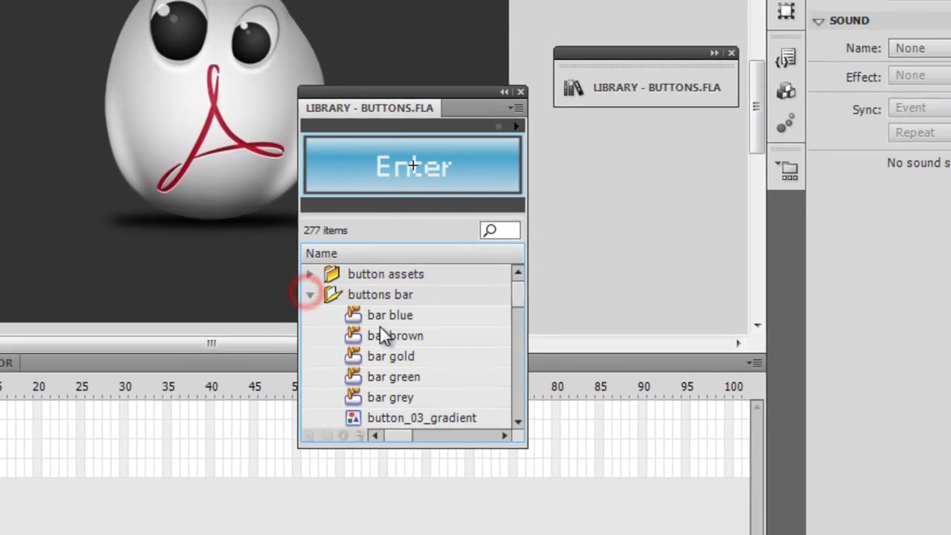
{"action": "left_click", "coordinate": [393, 335]}
{"action": "left_click", "coordinate": [393, 357]}
{"action": "left_click_drag", "start_coordinate": [518, 303], "coordinate": [508, 387]}
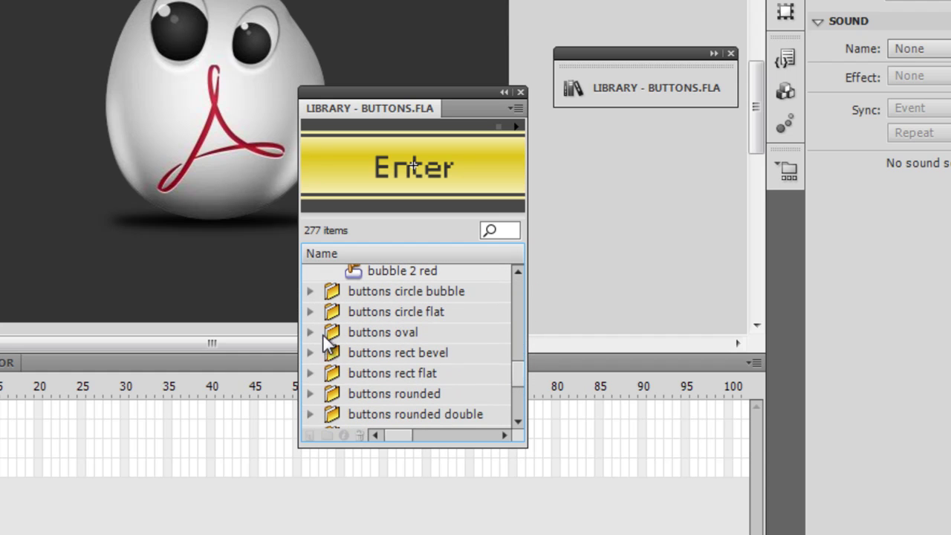
Preview sample buttons in the buttons rect bevel and buttons rect flat folders
{"action": "left_click", "coordinate": [309, 353]}
{"action": "left_click", "coordinate": [401, 375]}
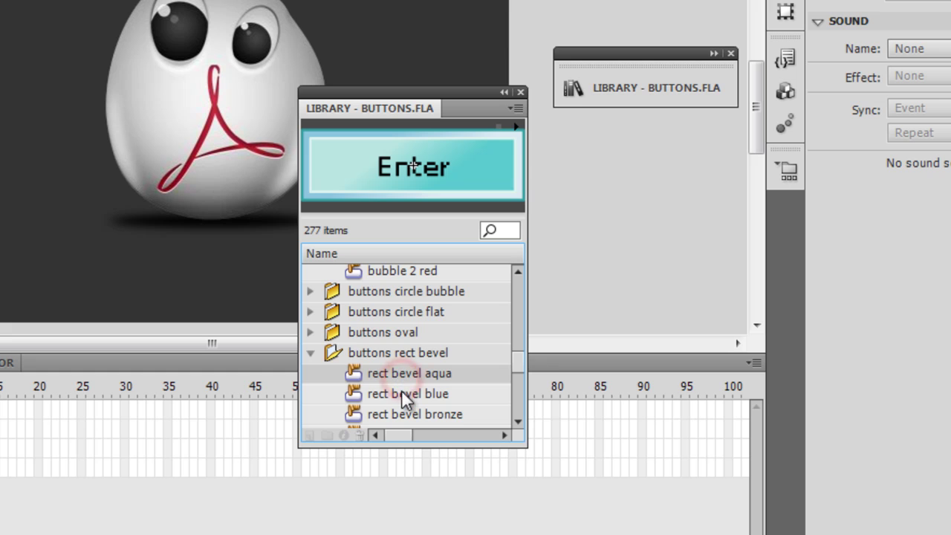
{"action": "left_click", "coordinate": [401, 393]}
{"action": "left_click", "coordinate": [404, 414]}
{"action": "left_click_drag", "start_coordinate": [511, 369], "coordinate": [508, 389]}
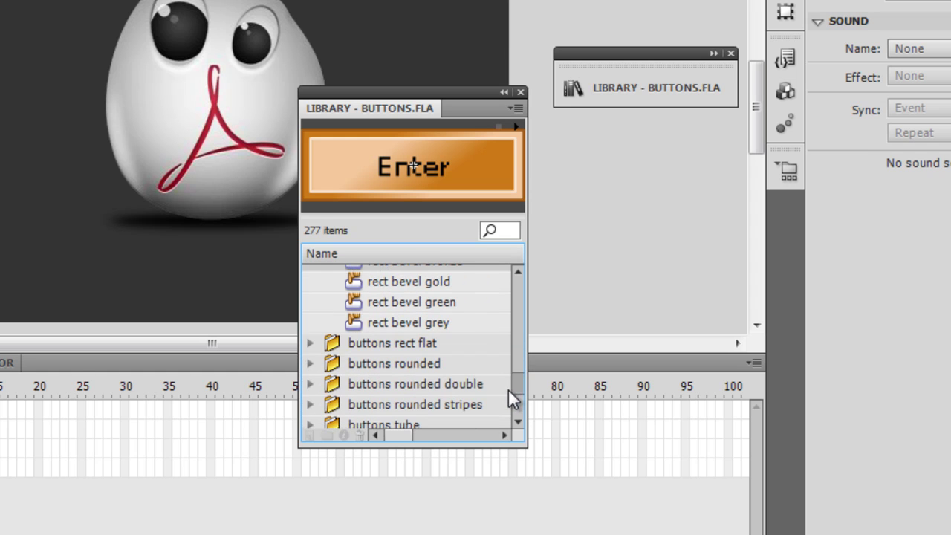
{"action": "left_click", "coordinate": [310, 344]}
{"action": "left_click", "coordinate": [404, 363]}
{"action": "left_click", "coordinate": [408, 383]}
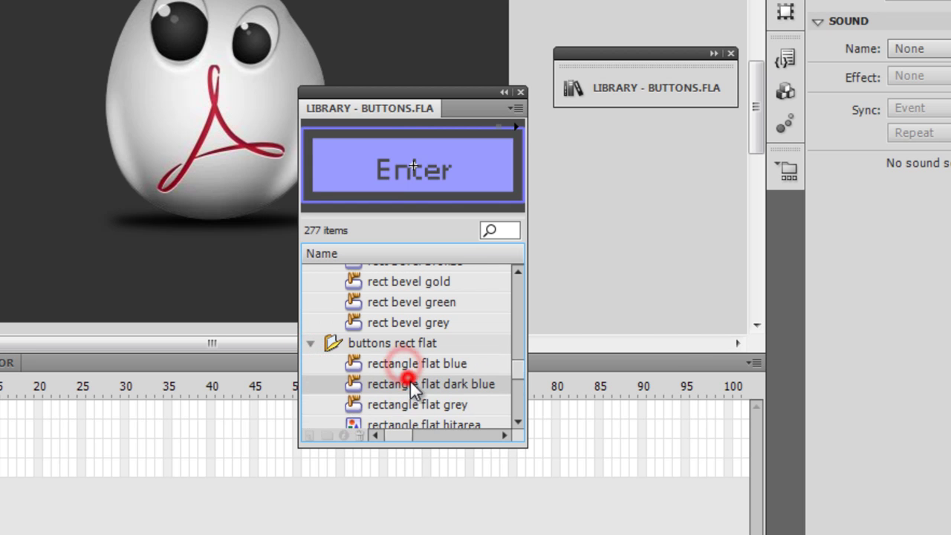
{"action": "left_click", "coordinate": [413, 401]}
{"action": "left_click_drag", "start_coordinate": [517, 370], "coordinate": [518, 394]}
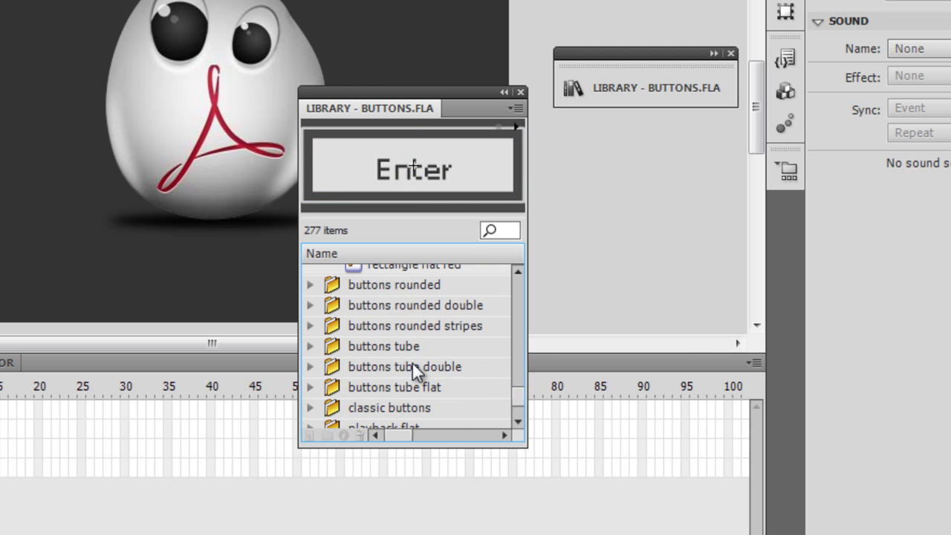
Place the rounded blue button from the buttons rounded folder near the stage's lower-left corner, and save the document with auto-recovery enabled
{"action": "left_click", "coordinate": [311, 284]}
{"action": "left_click", "coordinate": [383, 313]}
{"action": "left_click", "coordinate": [389, 325]}
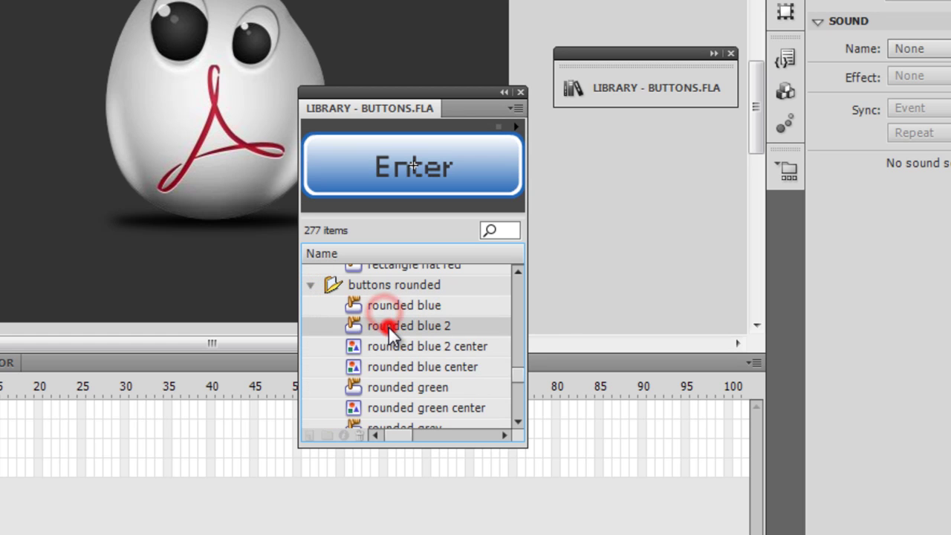
{"action": "left_click", "coordinate": [388, 309]}
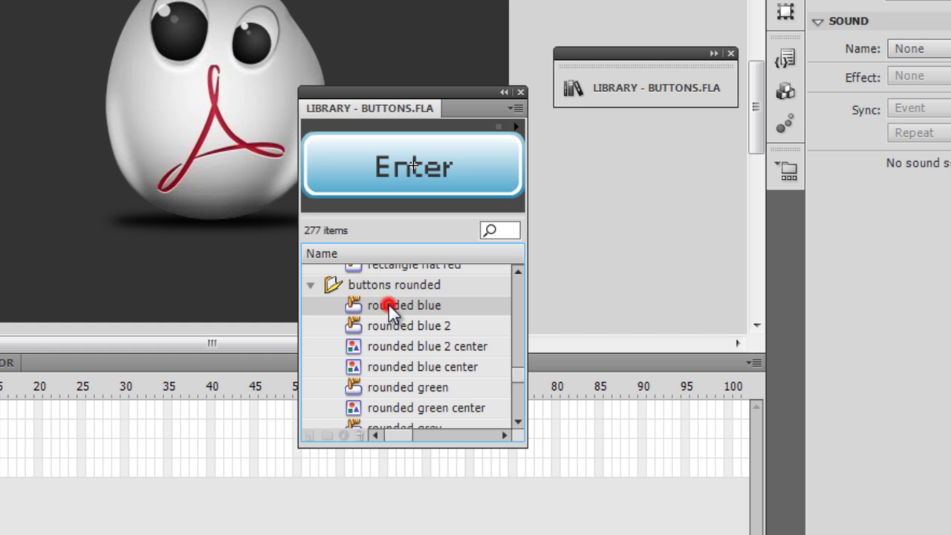
{"action": "left_click_drag", "start_coordinate": [387, 303], "coordinate": [6, 284]}
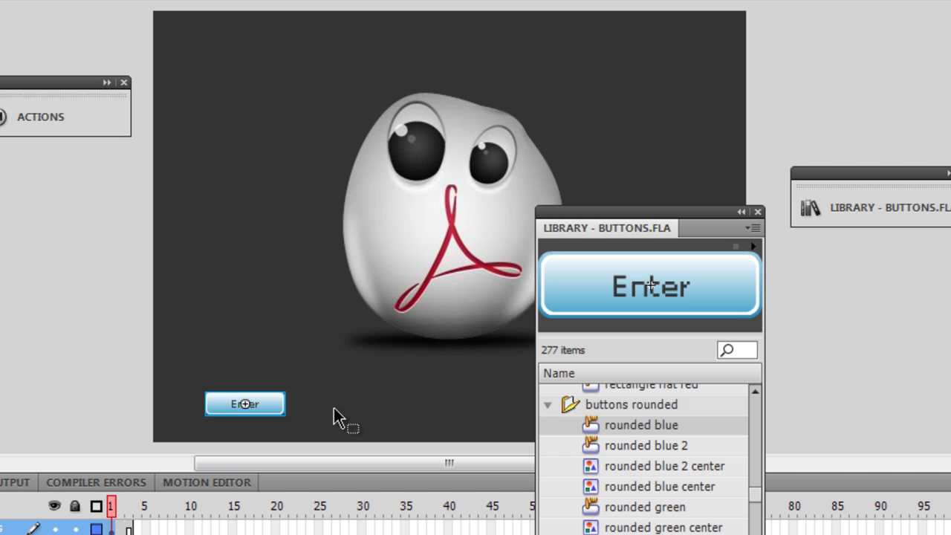
{"action": "left_click", "coordinate": [334, 409]}
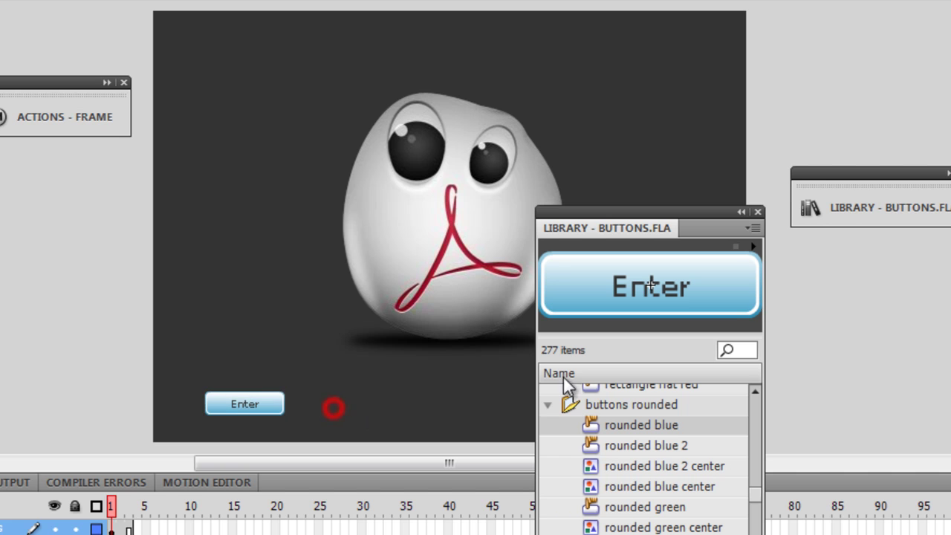
{"action": "left_click", "coordinate": [757, 212]}
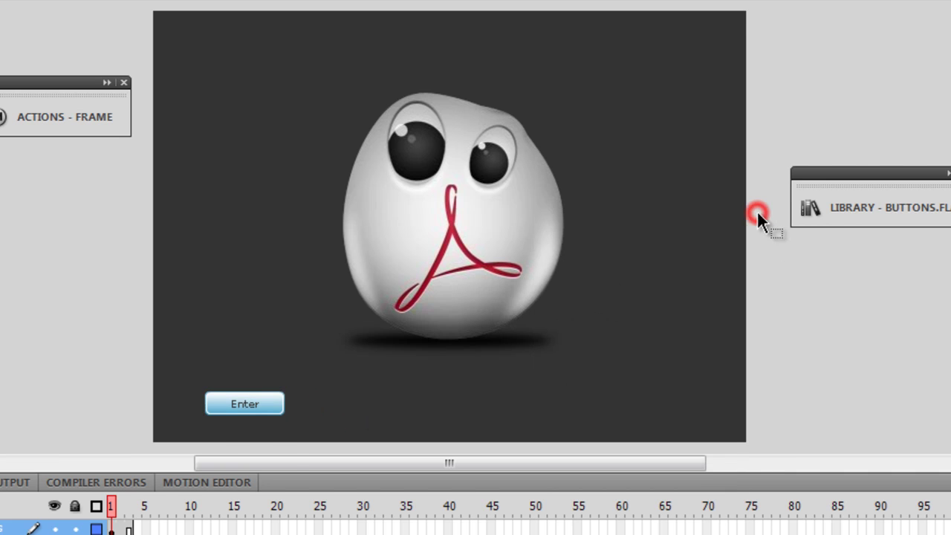
{"action": "left_click", "coordinate": [241, 397]}
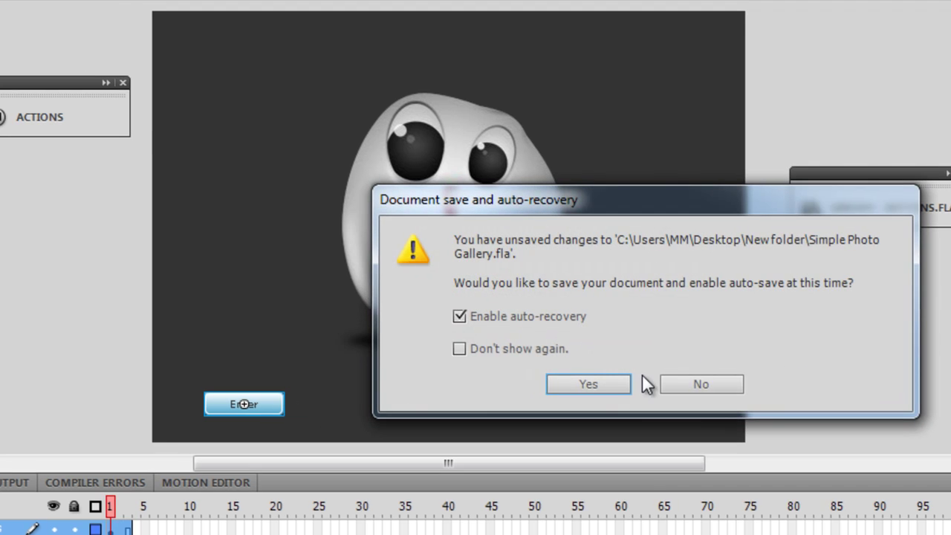
{"action": "left_click", "coordinate": [594, 383]}
Duplicate the rounded blue button symbol in the document's library as rounded blue copy
{"action": "left_click", "coordinate": [718, 60]}
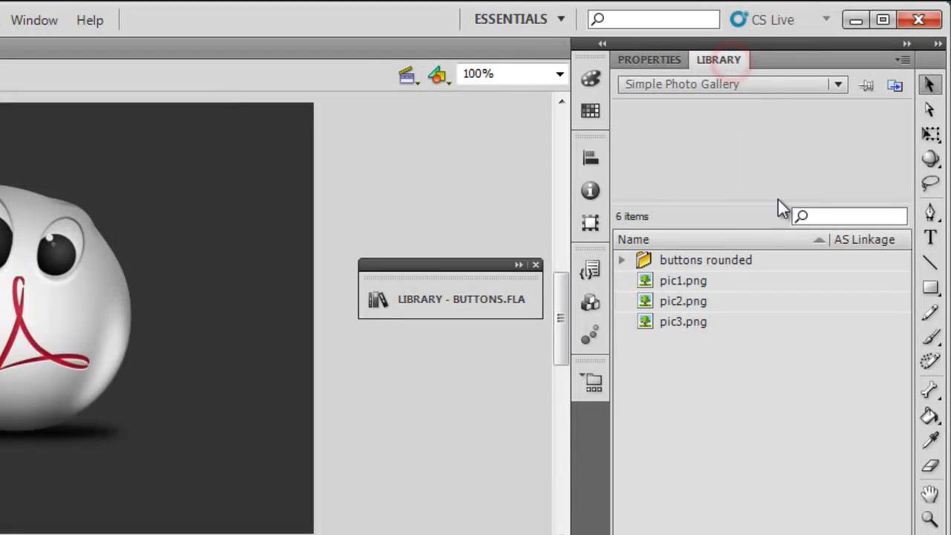
{"action": "left_click", "coordinate": [622, 260]}
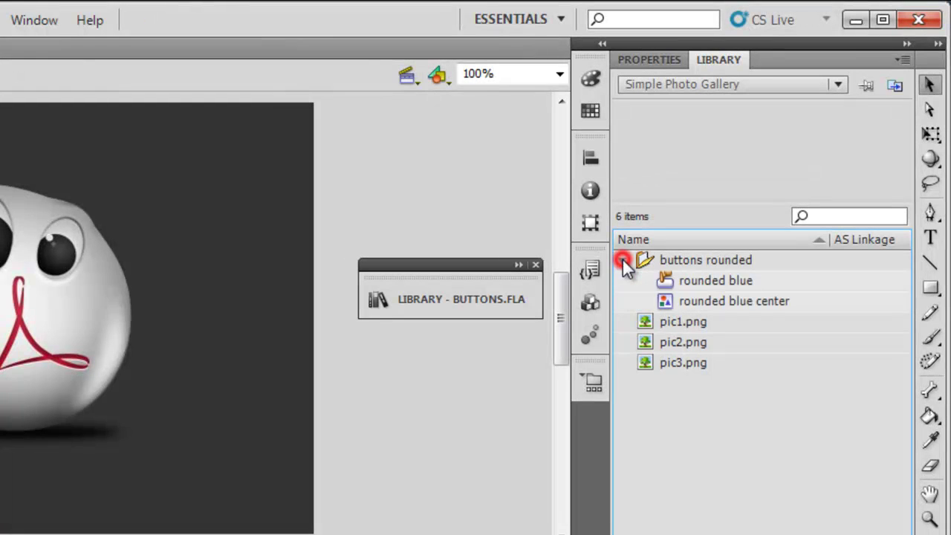
{"action": "left_click", "coordinate": [708, 281]}
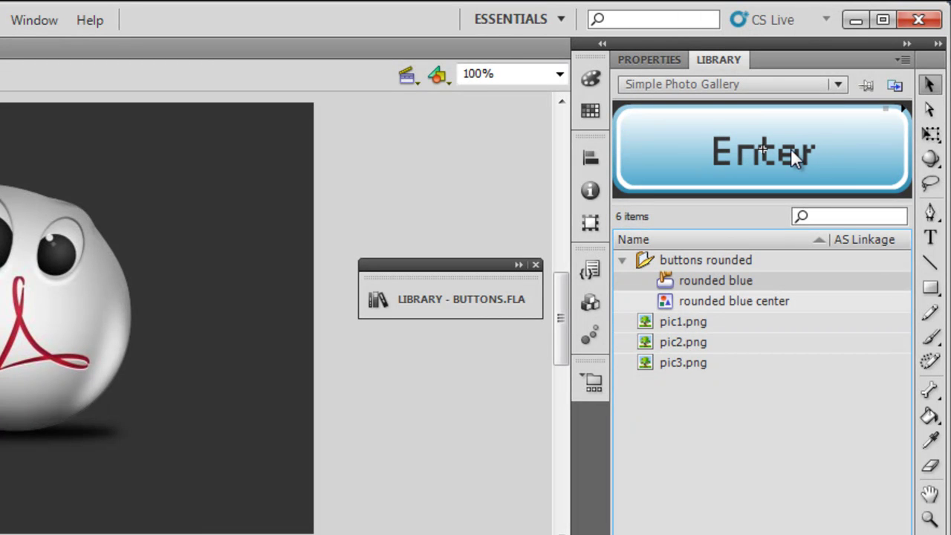
{"action": "right_click", "coordinate": [707, 276]}
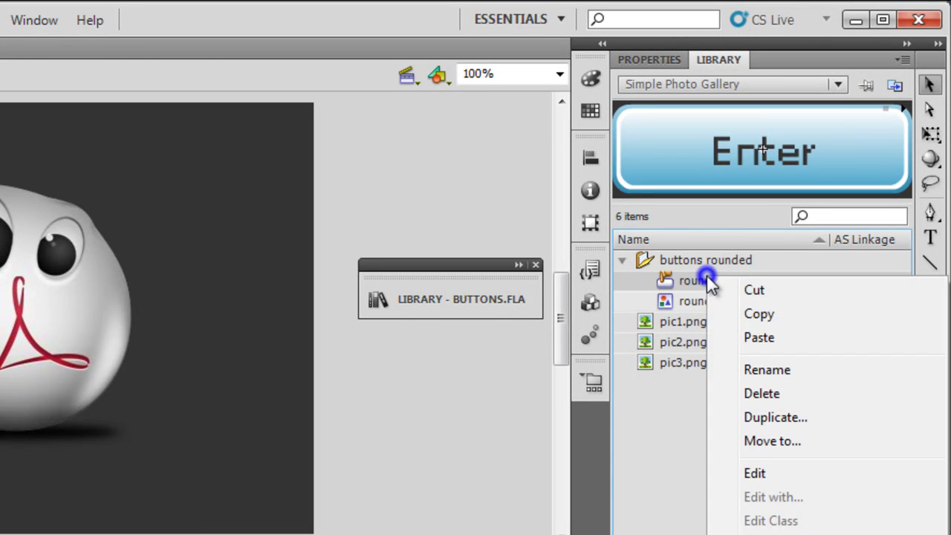
{"action": "left_click", "coordinate": [765, 418]}
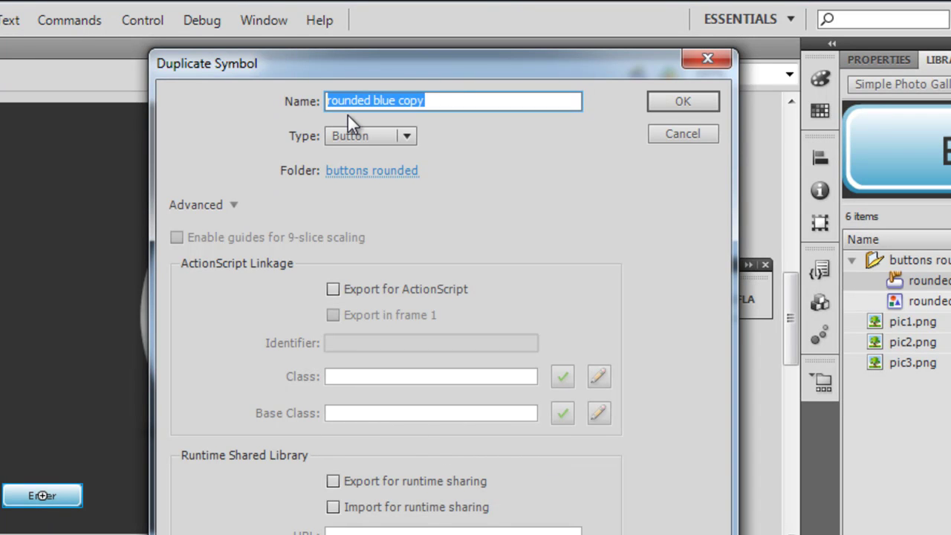
{"action": "left_click", "coordinate": [681, 102]}
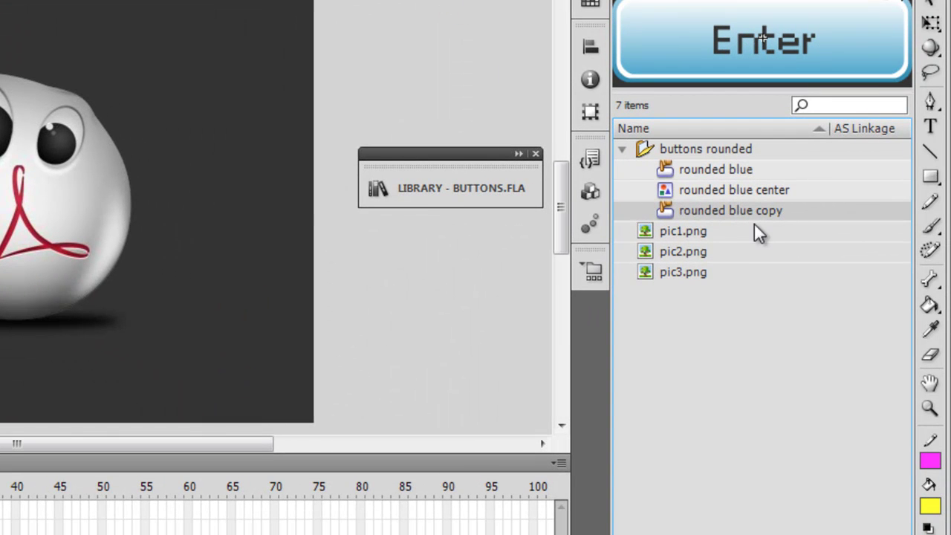
Duplicate the rounded blue copy symbol as rounded blue copy 2
{"action": "right_click", "coordinate": [744, 208]}
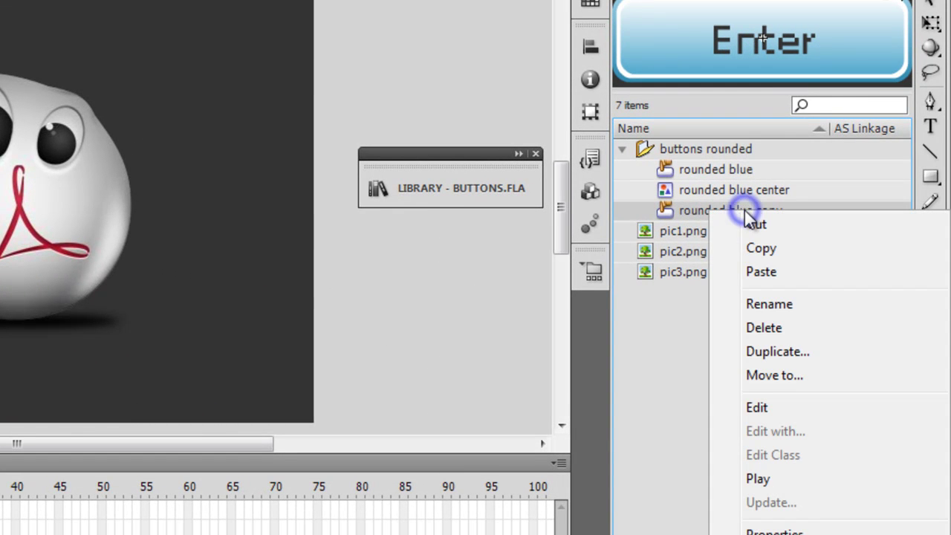
{"action": "left_click", "coordinate": [773, 351]}
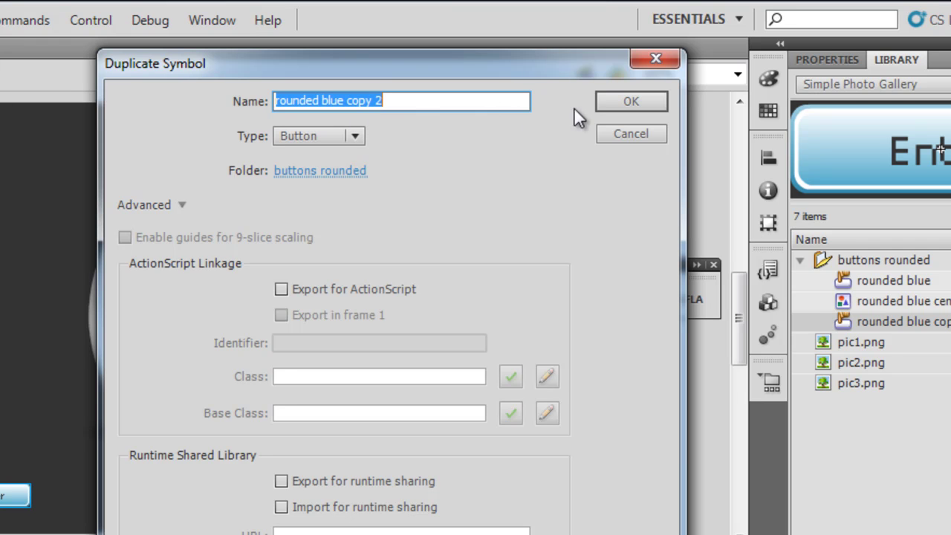
{"action": "left_click", "coordinate": [603, 103]}
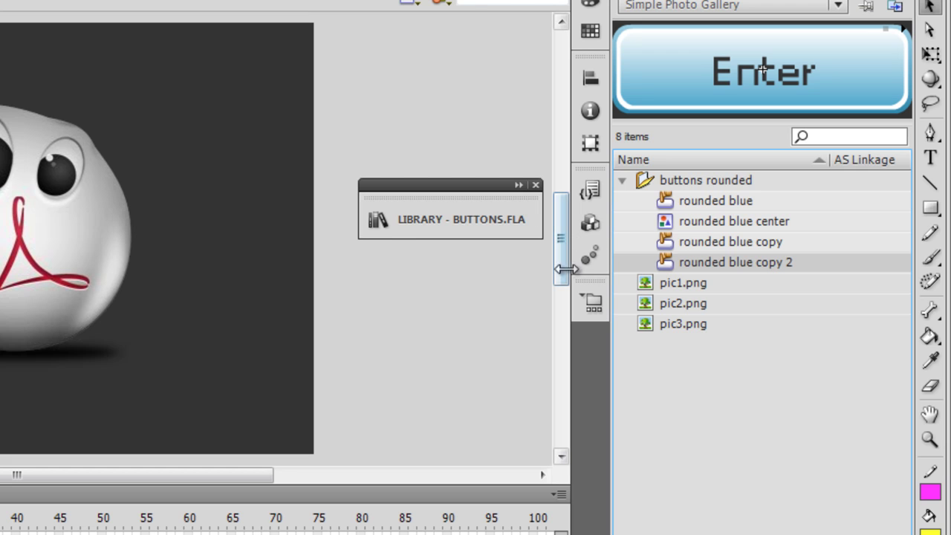
Place rounded blue copy and rounded blue copy 2 on the stage, in a row to the right of the first button
{"action": "left_click_drag", "start_coordinate": [679, 205], "coordinate": [0, 422]}
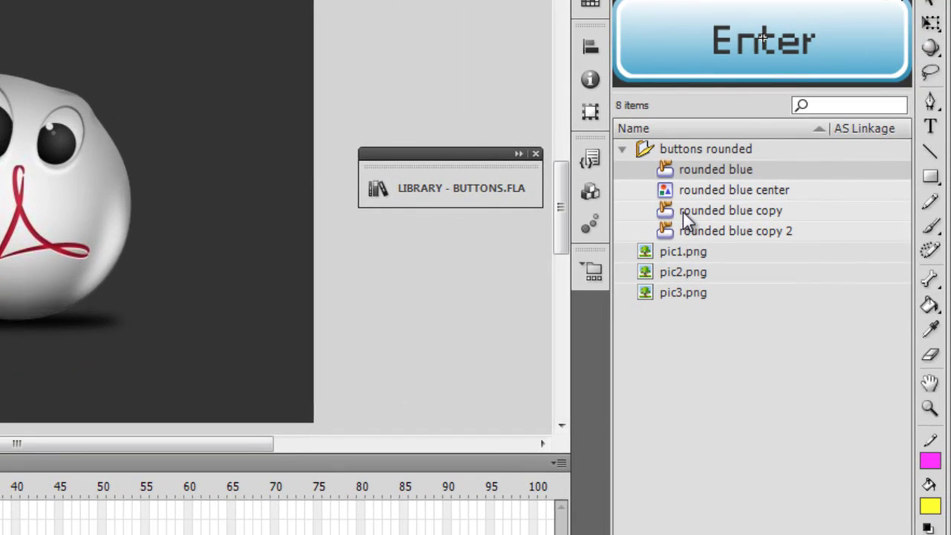
{"action": "left_click_drag", "start_coordinate": [655, 211], "coordinate": [0, 393]}
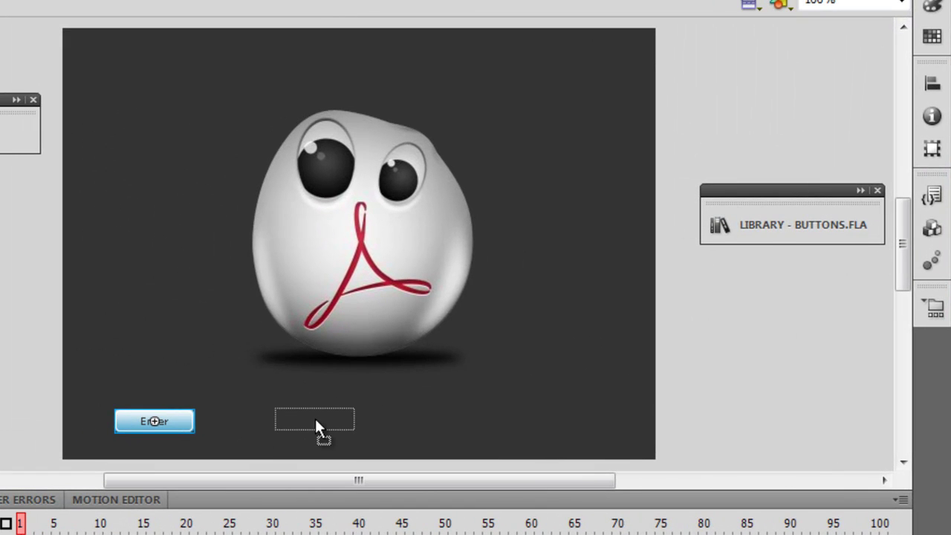
{"action": "left_click_drag", "start_coordinate": [305, 419], "coordinate": [321, 425]}
{"action": "left_click_drag", "start_coordinate": [731, 280], "coordinate": [149, 428]}
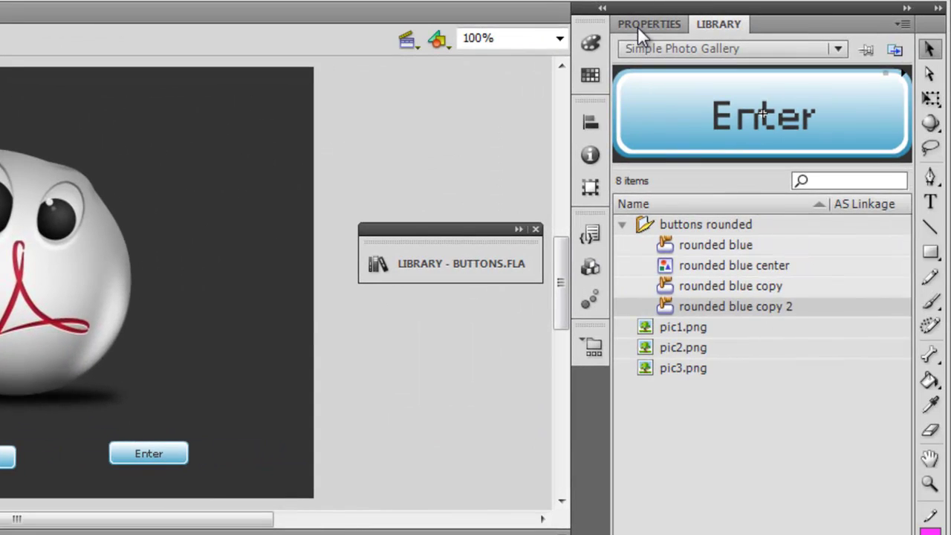
Unlock the text layer inside the leftmost button symbol, change its label to pic1 and return to the main scene
{"action": "left_click", "coordinate": [637, 26]}
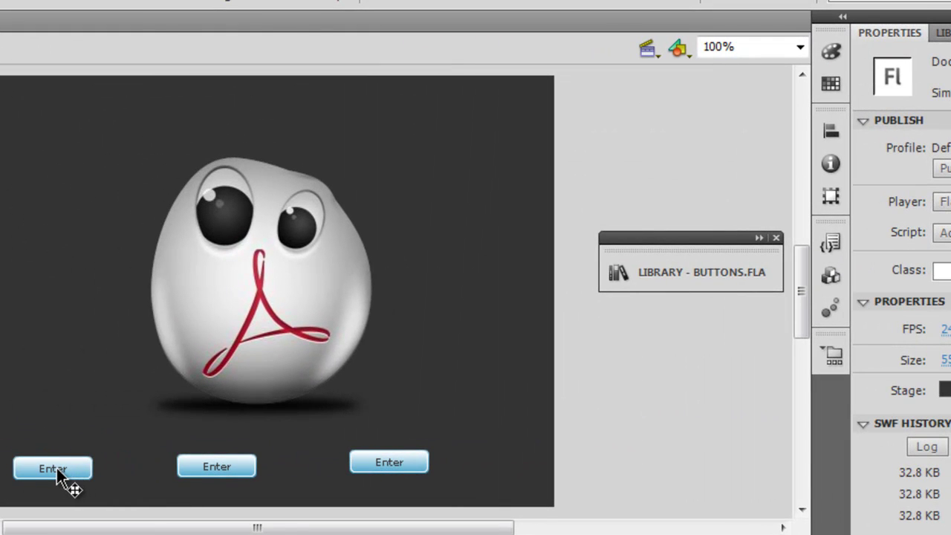
{"action": "left_click", "coordinate": [59, 475]}
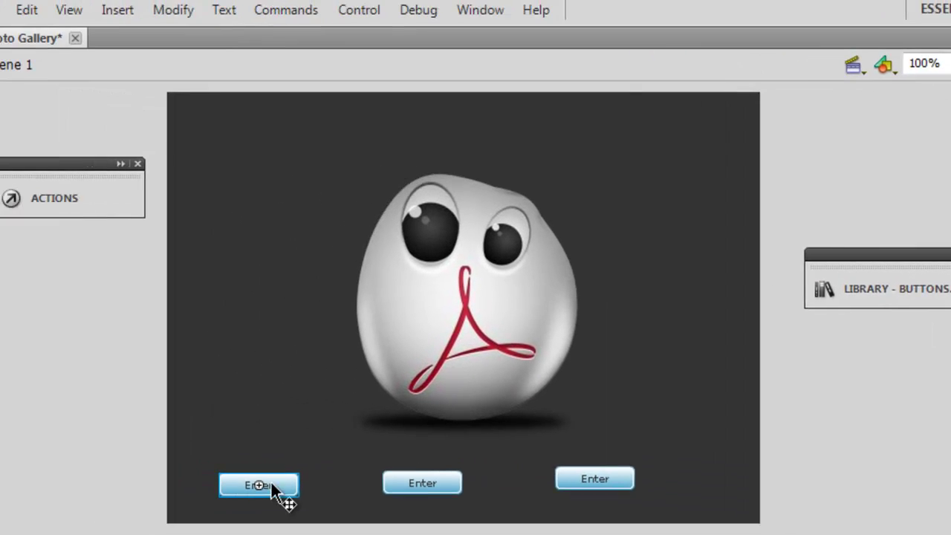
{"action": "double_click", "coordinate": [63, 470]}
{"action": "left_click", "coordinate": [346, 493]}
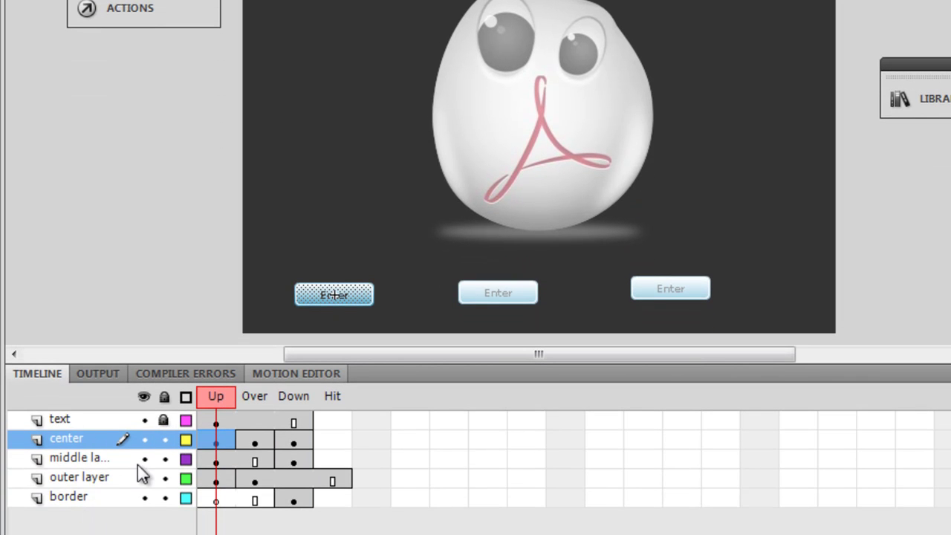
{"action": "left_click", "coordinate": [164, 420]}
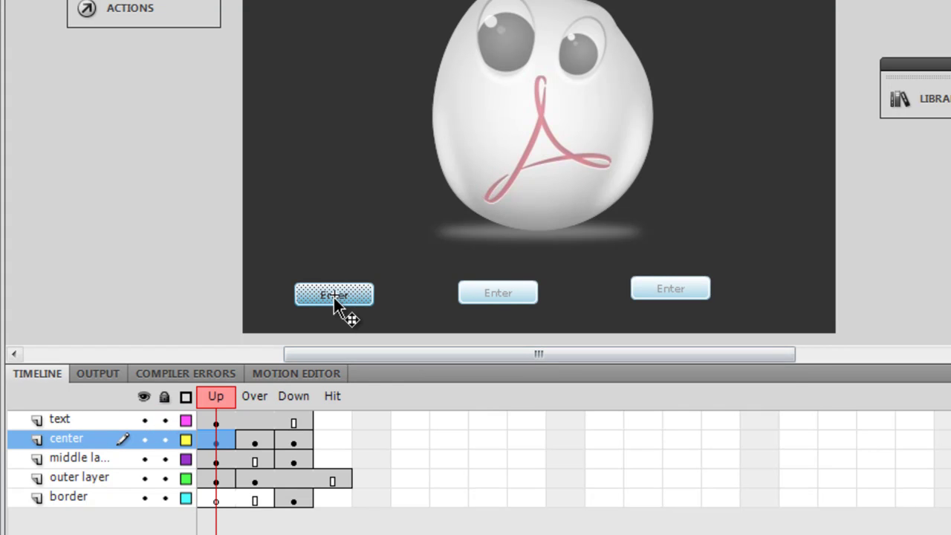
{"action": "left_click", "coordinate": [334, 296]}
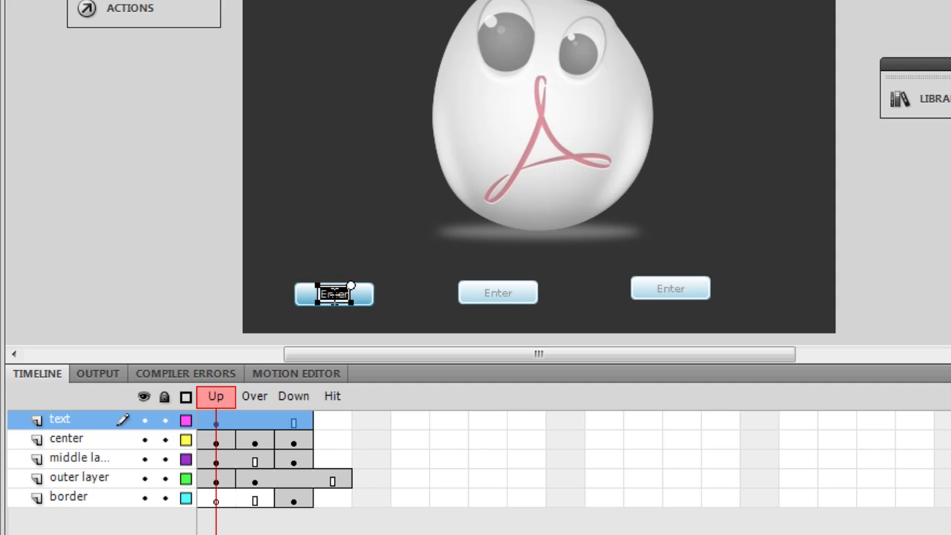
{"action": "double_click", "coordinate": [334, 295]}
{"action": "type", "text": "pdf"}
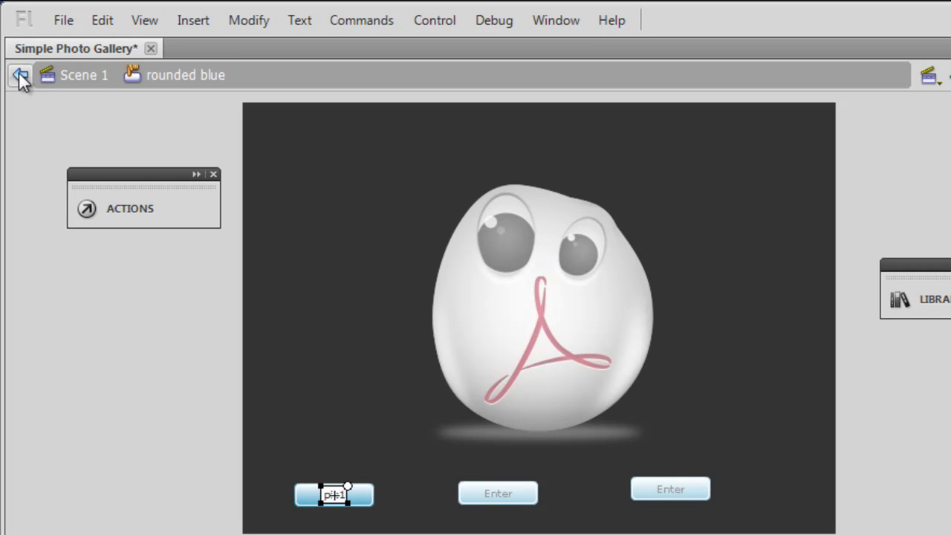
{"action": "left_click", "coordinate": [16, 72]}
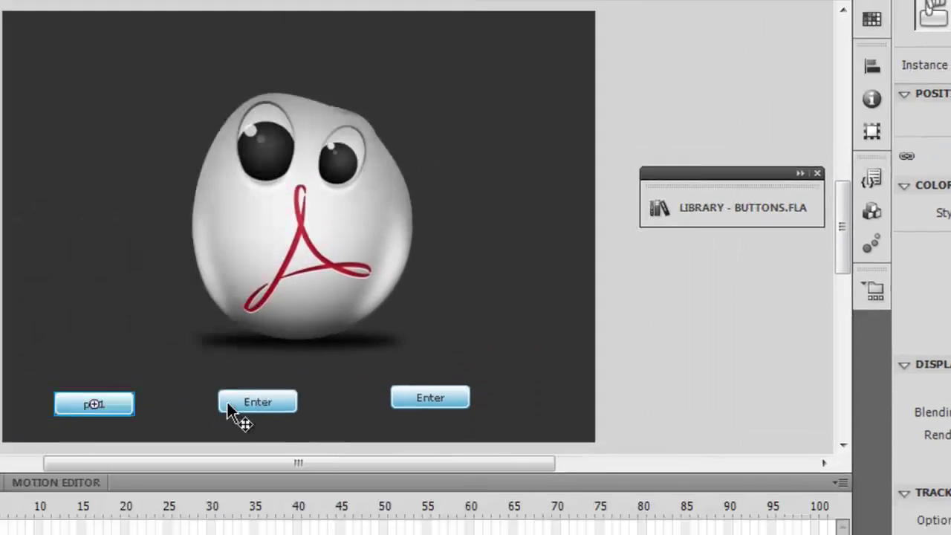
Unlock the text layer inside the middle button symbol, change its label to pic2 and return to the main scene
{"action": "left_click", "coordinate": [275, 367]}
{"action": "double_click", "coordinate": [388, 391]}
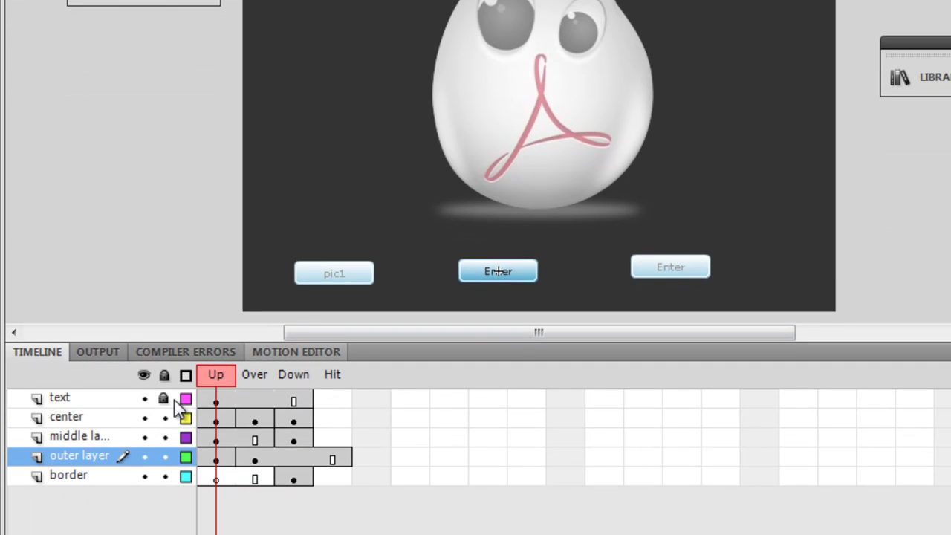
{"action": "left_click", "coordinate": [165, 399]}
{"action": "left_click", "coordinate": [489, 268]}
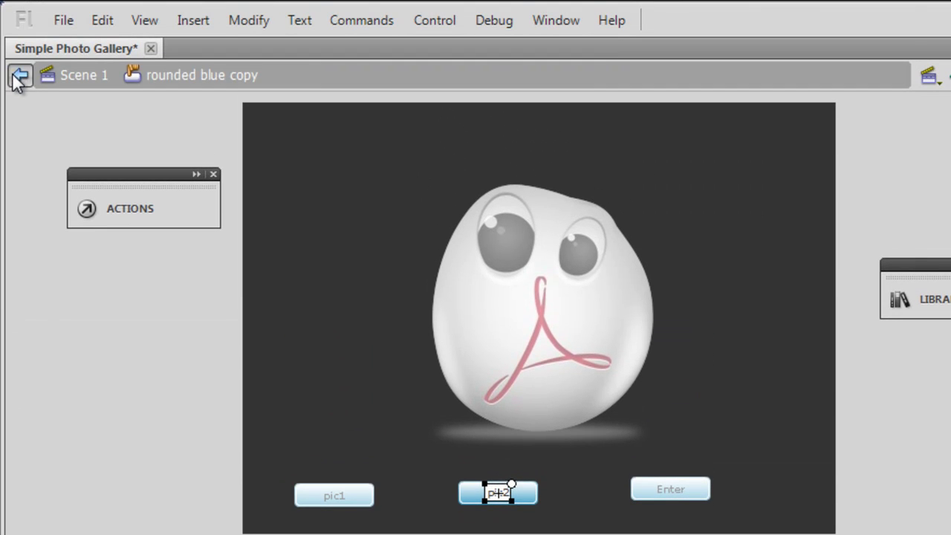
{"action": "left_click", "coordinate": [12, 74]}
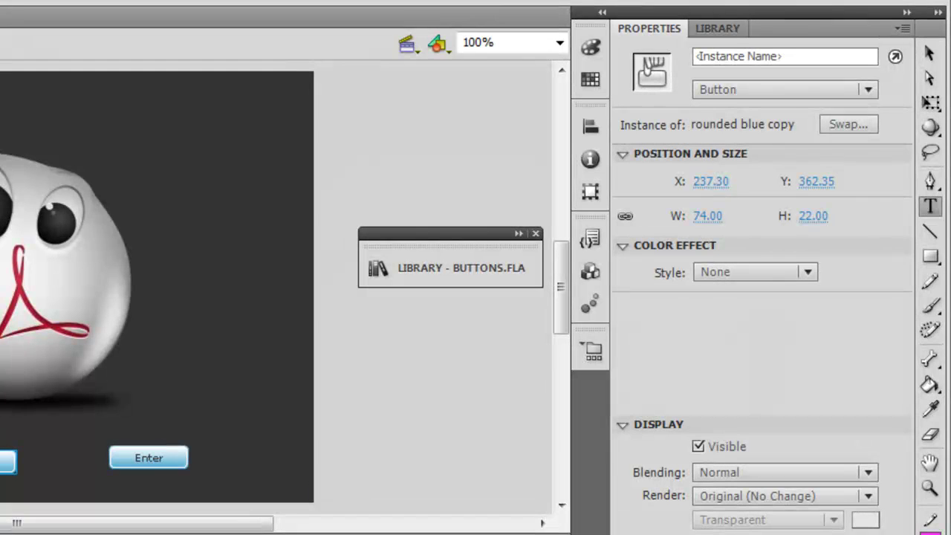
Unlock the text layer inside the rightmost button symbol, change its label to pic3 and return to the main scene
{"action": "left_click", "coordinate": [930, 50]}
{"action": "left_click", "coordinate": [160, 457]}
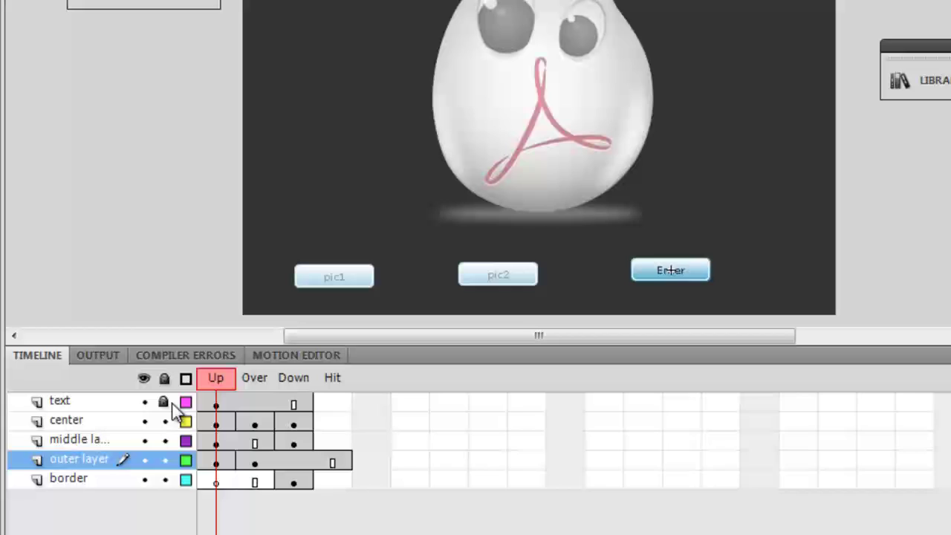
{"action": "left_click", "coordinate": [215, 401]}
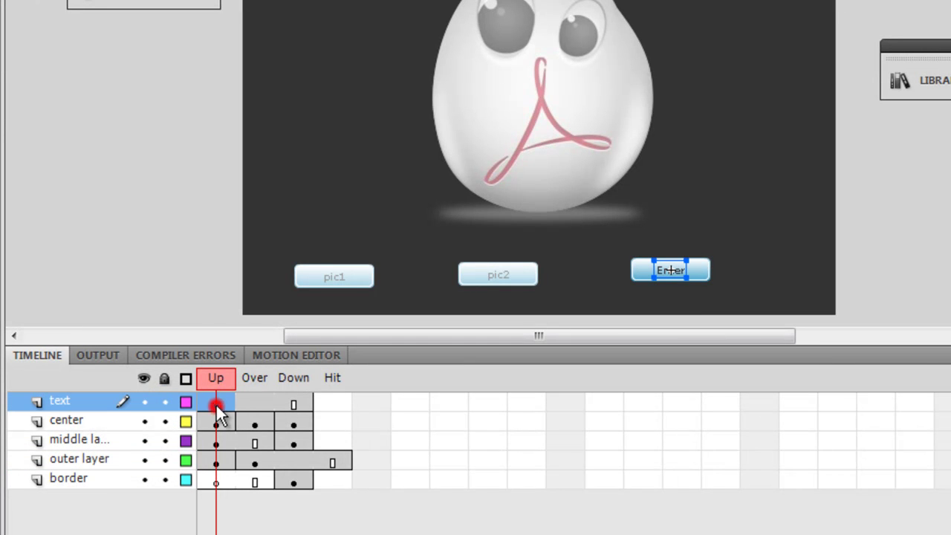
{"action": "double_click", "coordinate": [671, 270]}
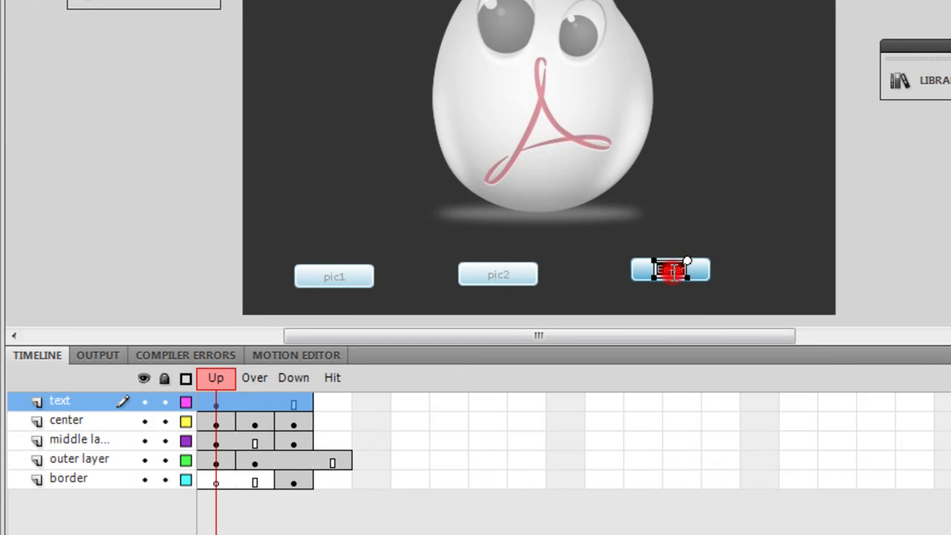
{"action": "type", "text": "pic3"}
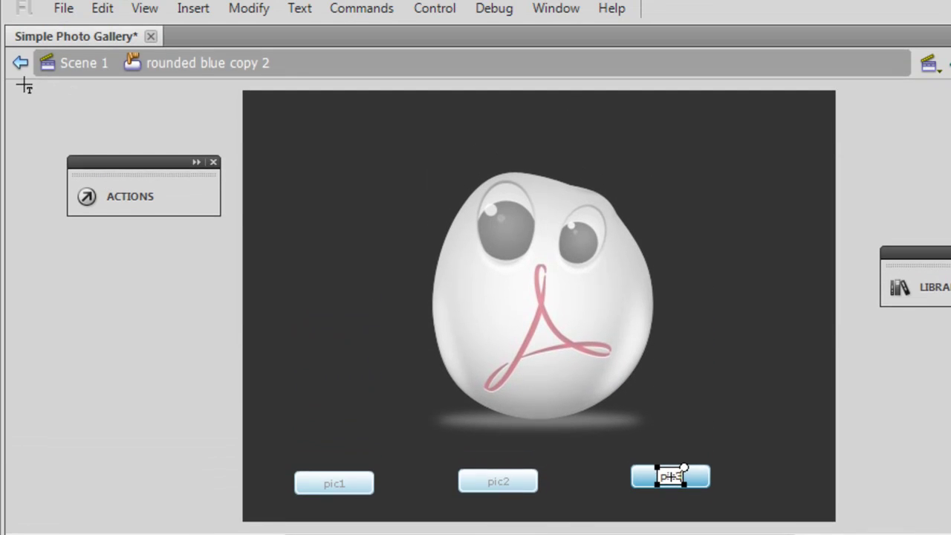
{"action": "left_click", "coordinate": [21, 78]}
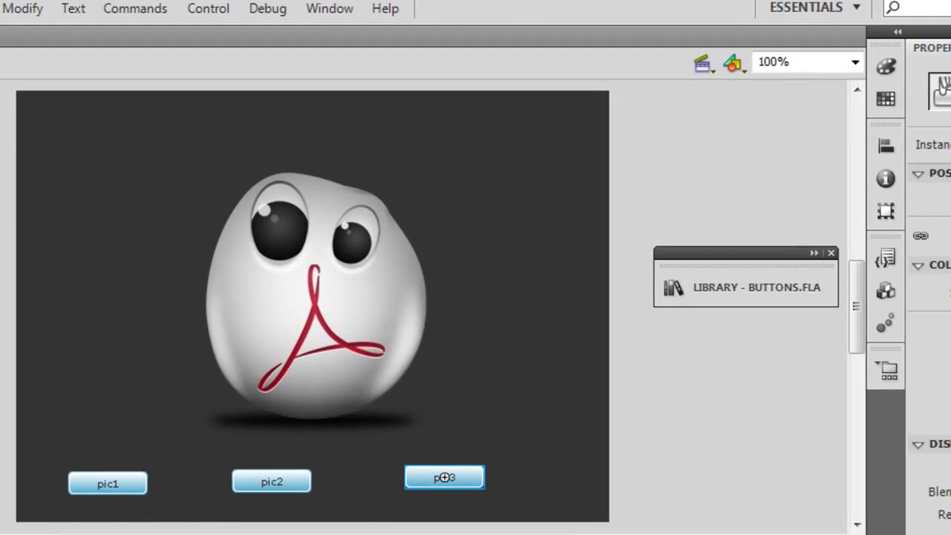
Give the three button instances the instance names pic1, pic2 and pic3, matching their labels
{"action": "left_click", "coordinate": [121, 484]}
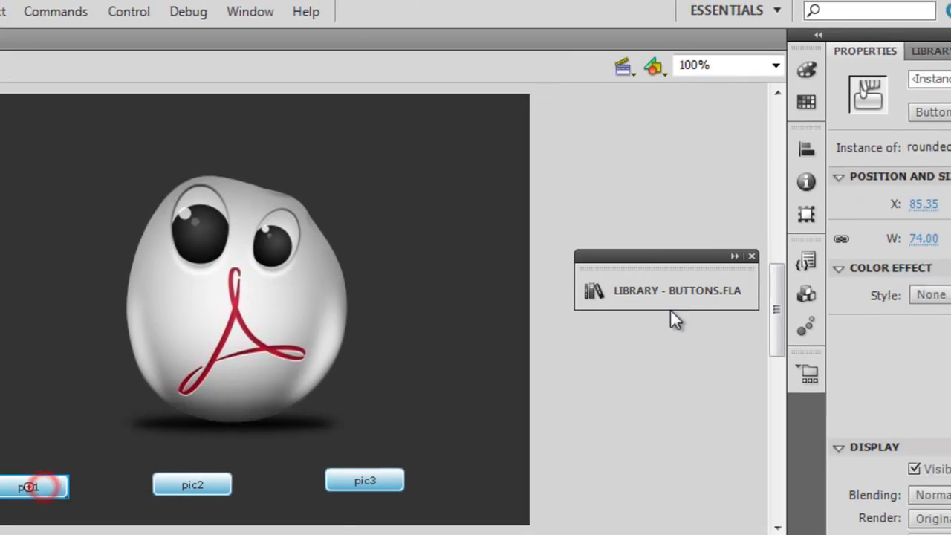
{"action": "left_click", "coordinate": [725, 87]}
{"action": "type", "text": "pic1"}
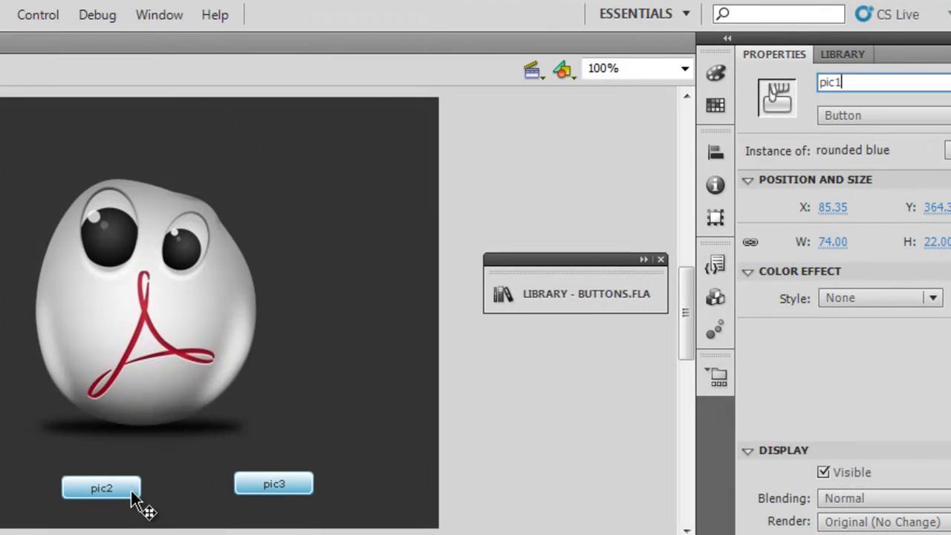
{"action": "left_click", "coordinate": [3, 494]}
{"action": "left_click", "coordinate": [894, 83]}
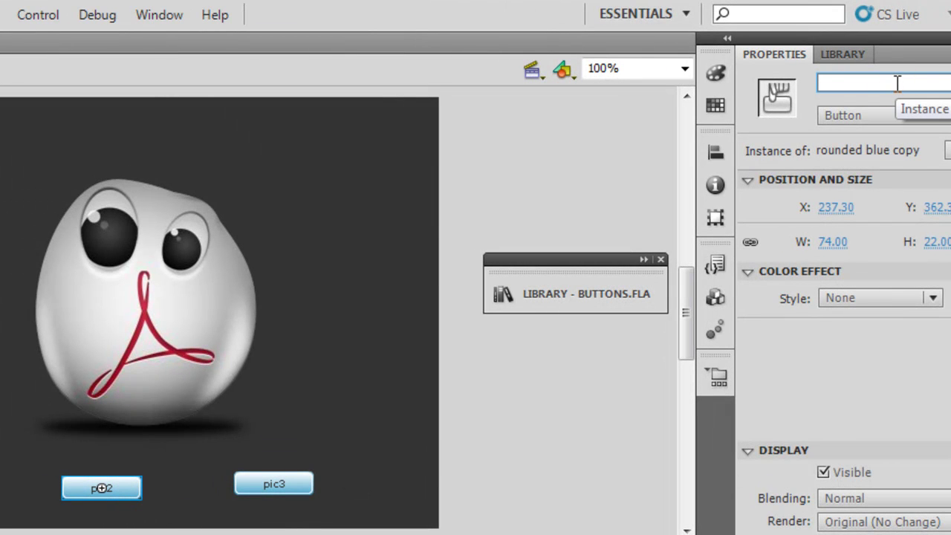
{"action": "left_click", "coordinate": [286, 484]}
{"action": "left_click", "coordinate": [875, 79]}
{"action": "type", "text": "pi"}
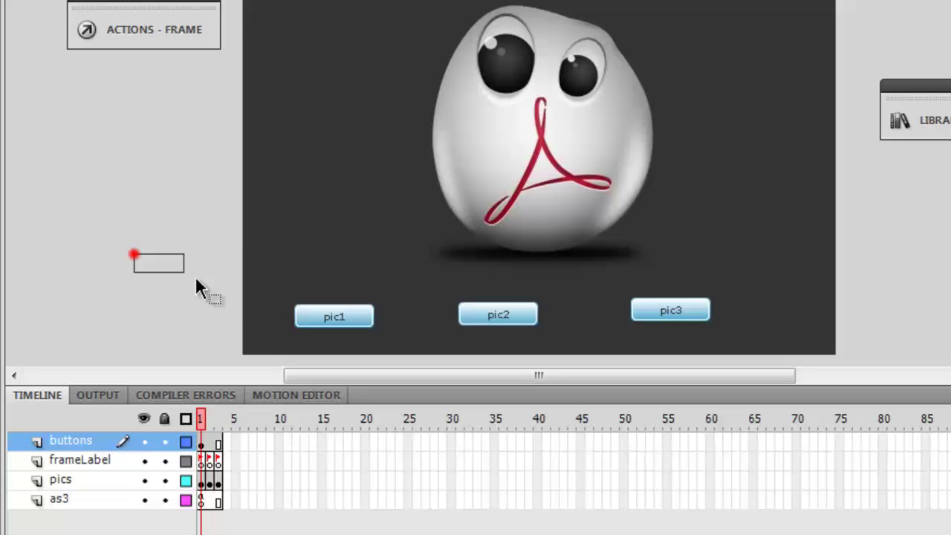
Align the three buttons by their top edges and space them evenly horizontally, with Align to stage turned off
{"action": "left_click_drag", "start_coordinate": [197, 283], "coordinate": [851, 338]}
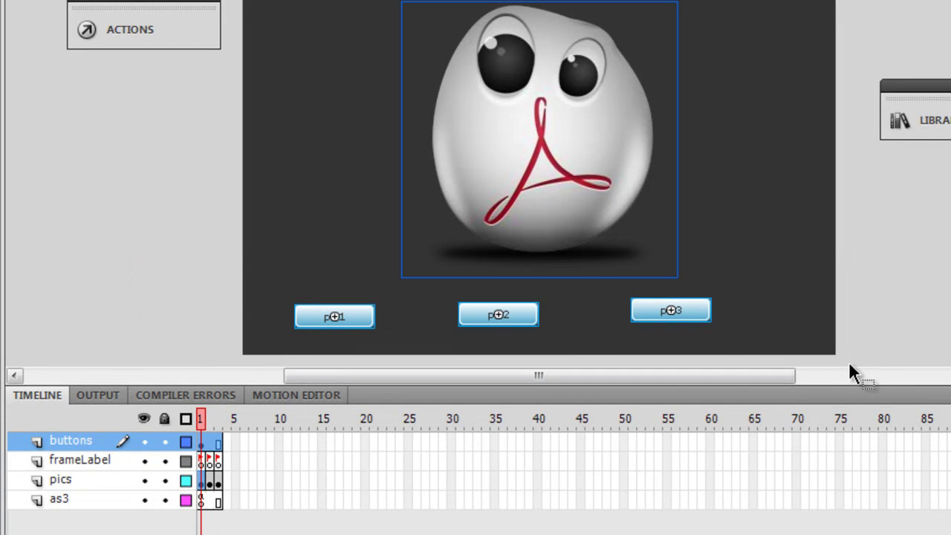
{"action": "left_click", "coordinate": [822, 273]}
{"action": "left_click_drag", "start_coordinate": [194, 283], "coordinate": [817, 357]}
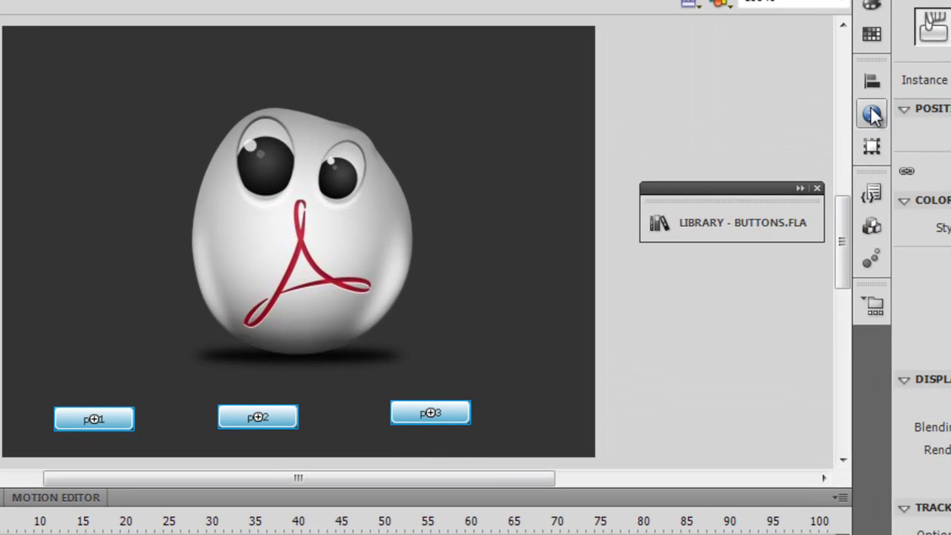
{"action": "left_click", "coordinate": [870, 81]}
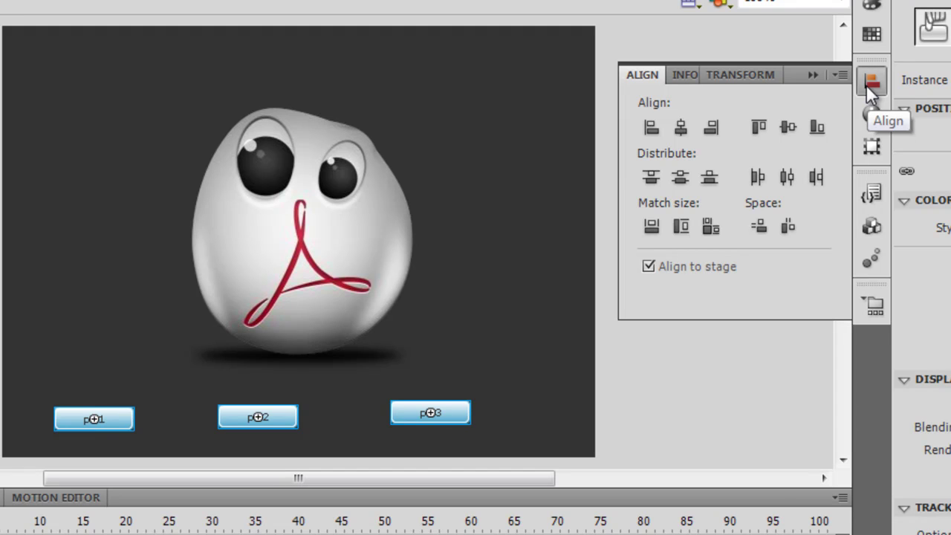
{"action": "left_click", "coordinate": [651, 265]}
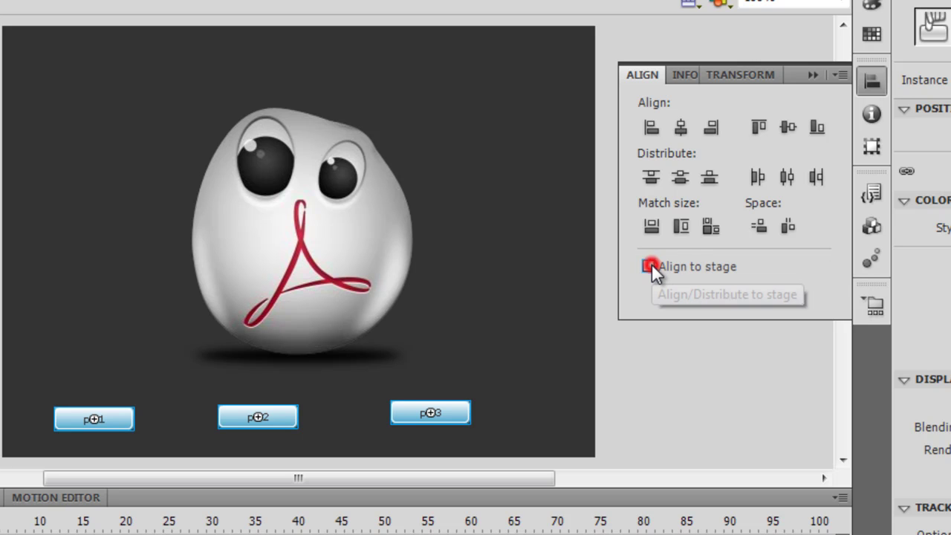
{"action": "left_click", "coordinate": [760, 130]}
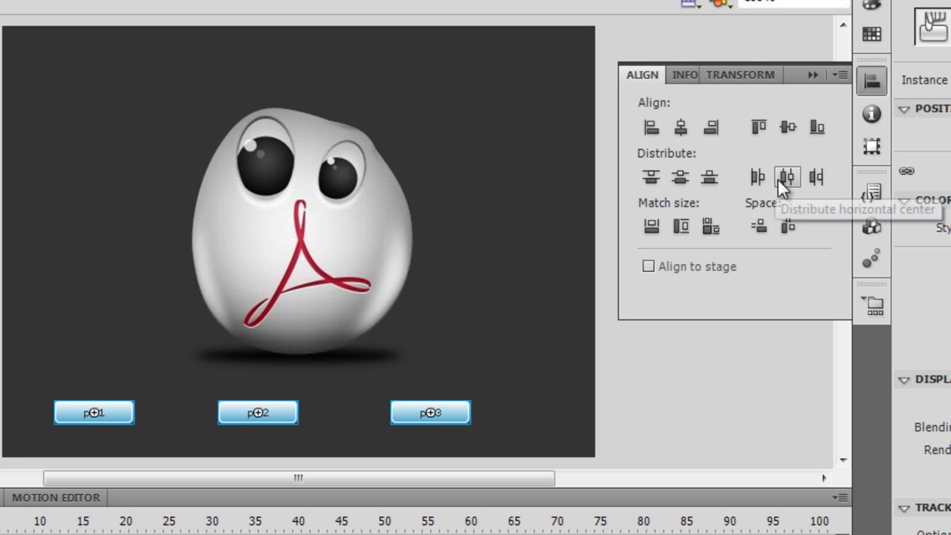
{"action": "left_click", "coordinate": [787, 227]}
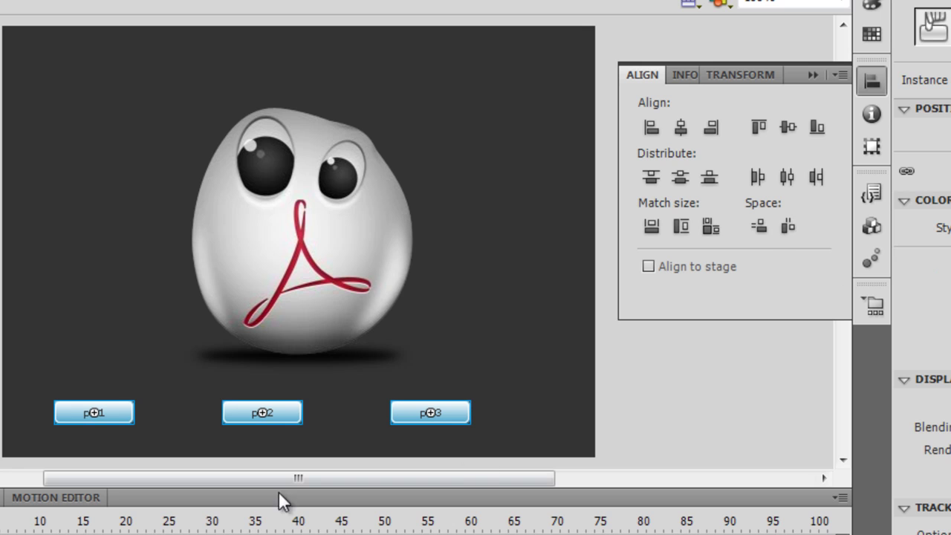
Nudge the three buttons together about 28 pixels to the right to centre the row beneath the picture, then deselect them
{"action": "left_click_drag", "start_coordinate": [3, 363], "coordinate": [594, 440]}
{"action": "left_click", "coordinate": [596, 372]}
{"action": "left_click_drag", "start_coordinate": [26, 394], "coordinate": [577, 440]}
{"action": "key", "text": "Right"}
{"action": "key", "text": "Right"}
{"action": "key", "text": "Right"}
{"action": "key", "text": "Right"}
{"action": "key", "text": "Right"}
{"action": "key", "text": "Right"}
{"action": "key", "text": "Right"}
{"action": "key", "text": "Right"}
{"action": "key", "text": "Right"}
{"action": "key", "text": "Right"}
{"action": "key", "text": "Right"}
{"action": "key", "text": "Right"}
{"action": "key", "text": "Right"}
{"action": "key", "text": "Right"}
{"action": "key", "text": "Right"}
{"action": "key", "text": "Right"}
{"action": "key", "text": "Right"}
{"action": "key", "text": "Right"}
{"action": "key", "text": "Right"}
{"action": "key", "text": "Right"}
{"action": "key", "text": "Right"}
{"action": "key", "text": "Right"}
{"action": "key", "text": "Right"}
{"action": "key", "text": "Right"}
{"action": "key", "text": "Right"}
{"action": "key", "text": "Right"}
{"action": "key", "text": "Right"}
{"action": "key", "text": "Right"}
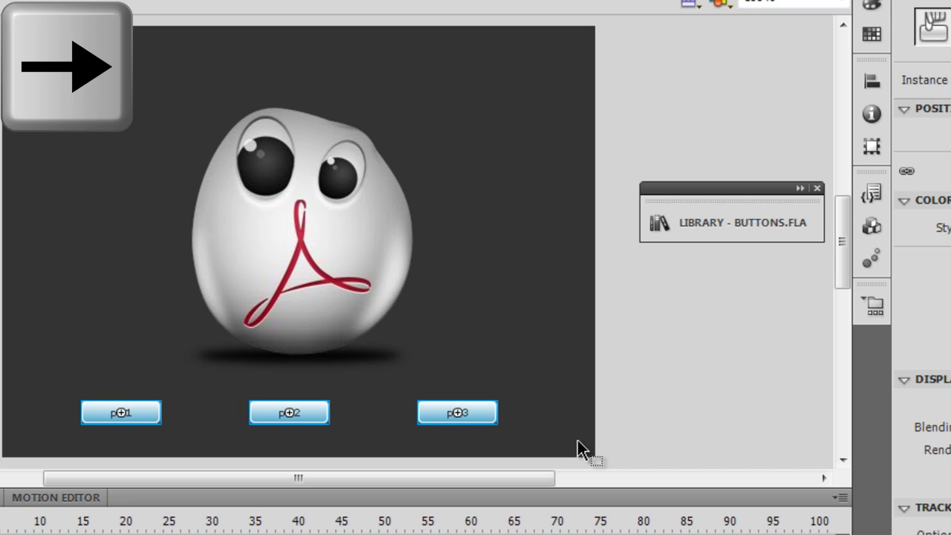
{"action": "left_click", "coordinate": [700, 369]}
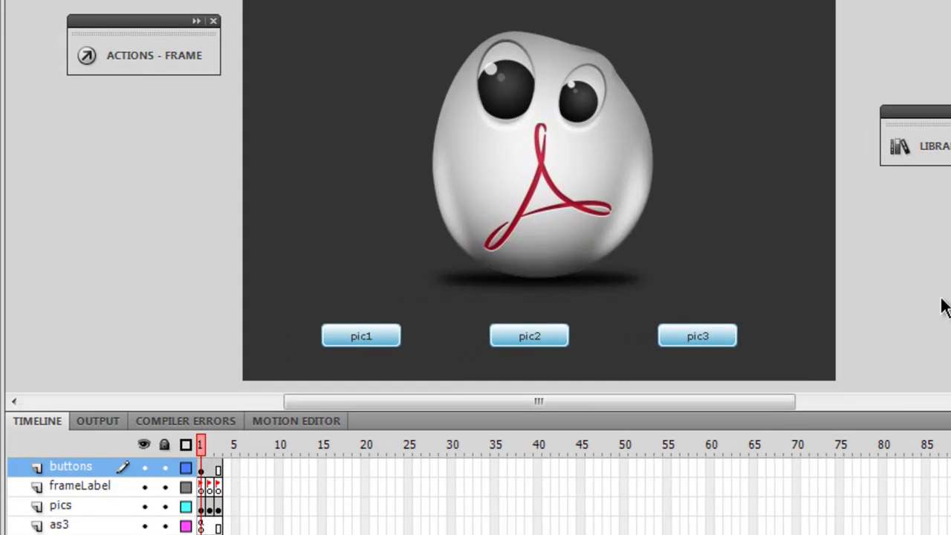
Review the pic1 button, the pictures on the three pics keyframes and the frameLabel keyframes, ending on frame 1
{"action": "left_click", "coordinate": [388, 340]}
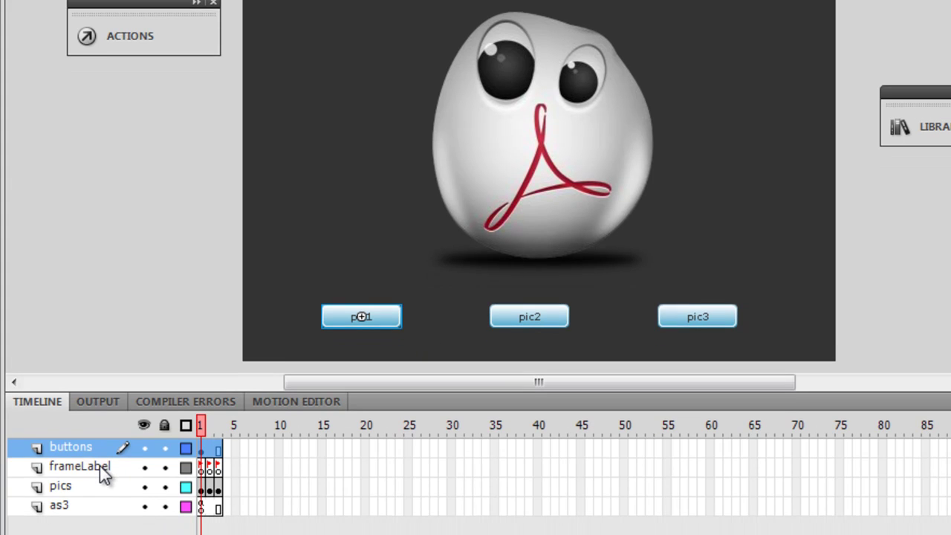
{"action": "left_click", "coordinate": [104, 486]}
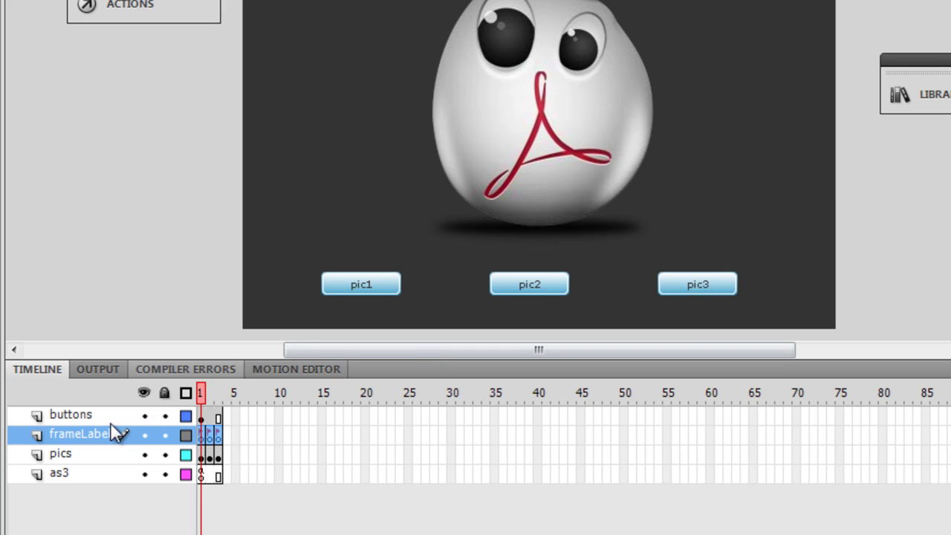
{"action": "left_click", "coordinate": [205, 458]}
{"action": "left_click", "coordinate": [209, 455]}
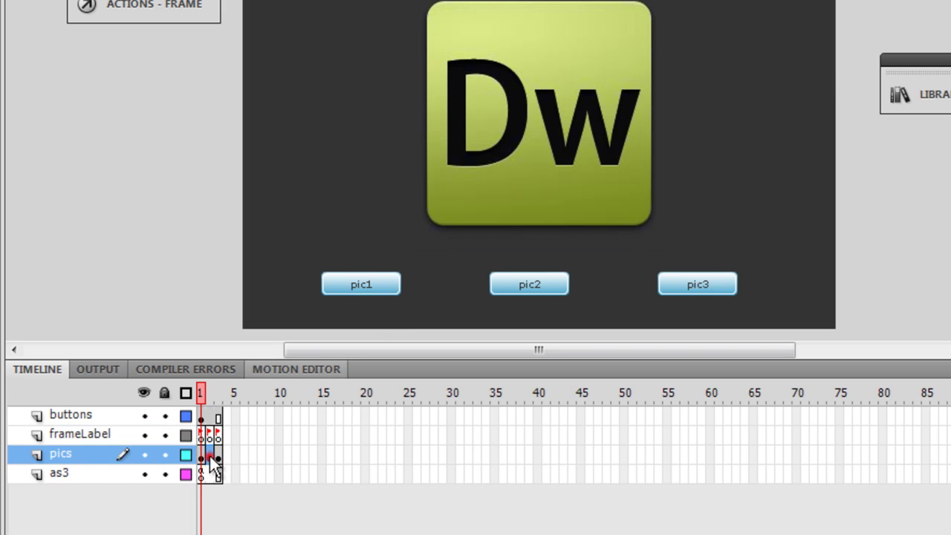
{"action": "left_click", "coordinate": [219, 456]}
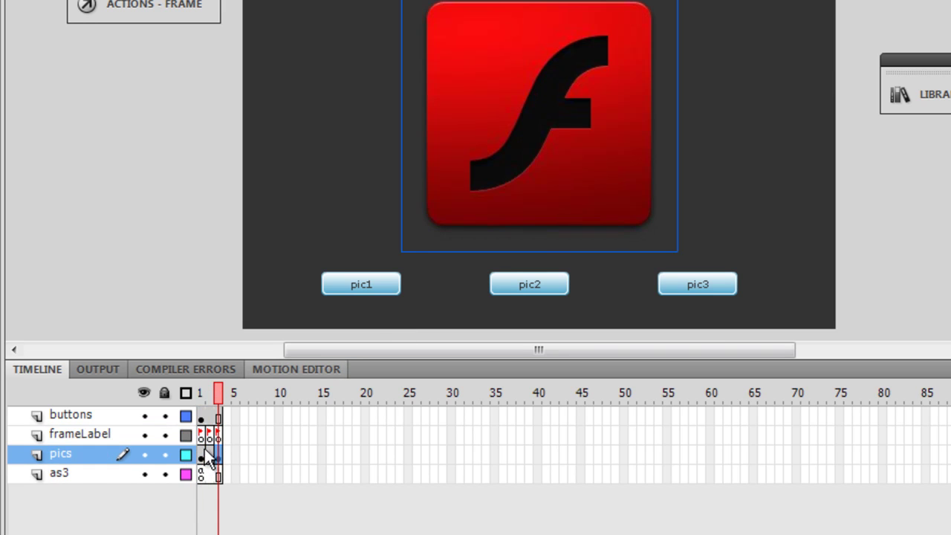
{"action": "left_click", "coordinate": [200, 436]}
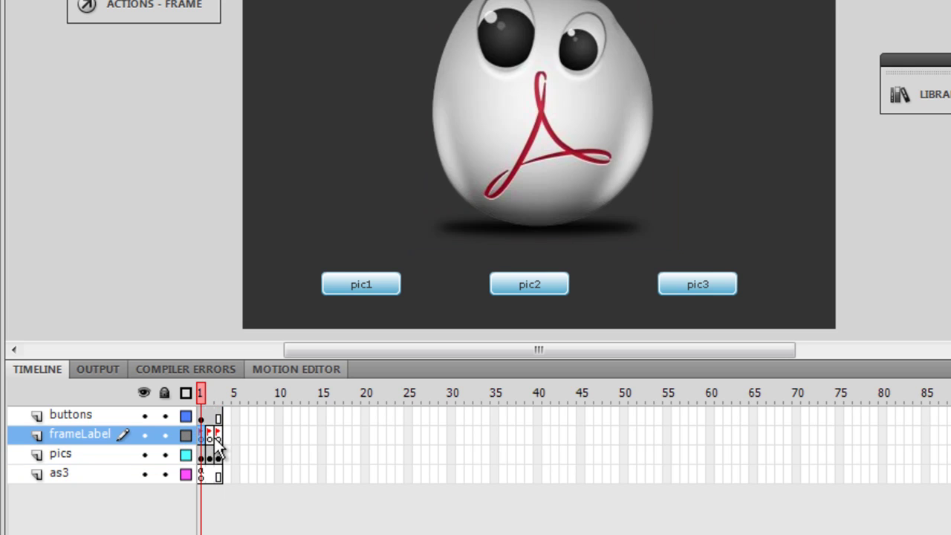
{"action": "left_click", "coordinate": [209, 435]}
{"action": "left_click", "coordinate": [217, 436]}
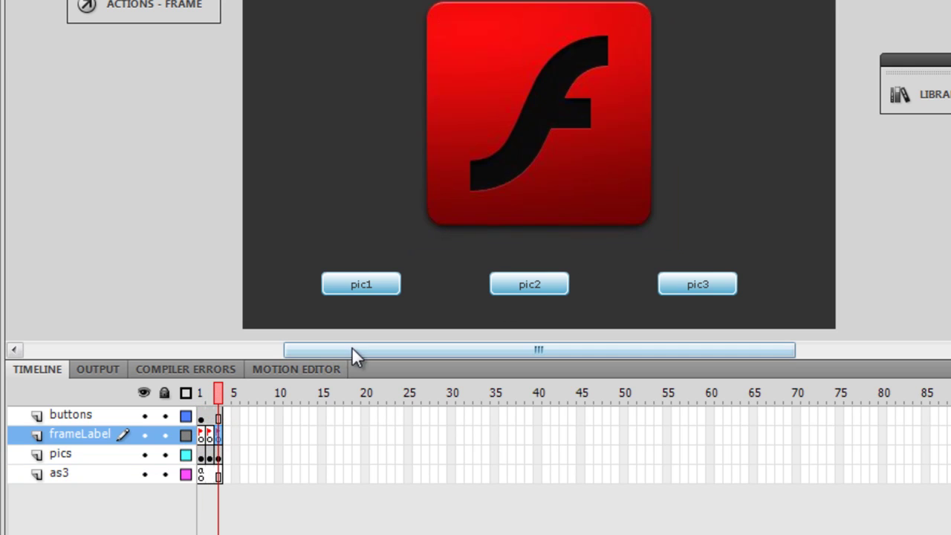
{"action": "left_click_drag", "start_coordinate": [218, 392], "coordinate": [176, 401]}
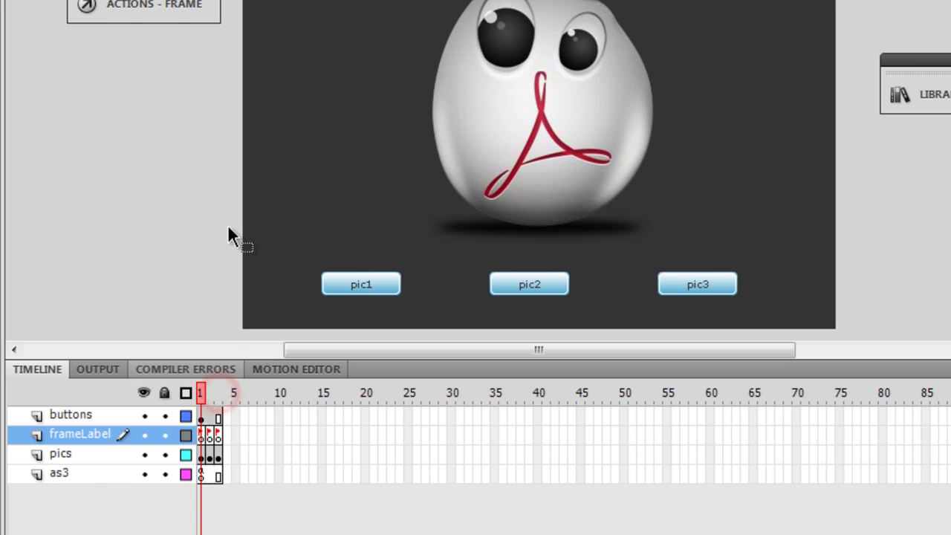
Open the script on frame 1 of the as3 layer and check the button names in its event listener lines
{"action": "left_click", "coordinate": [186, 6]}
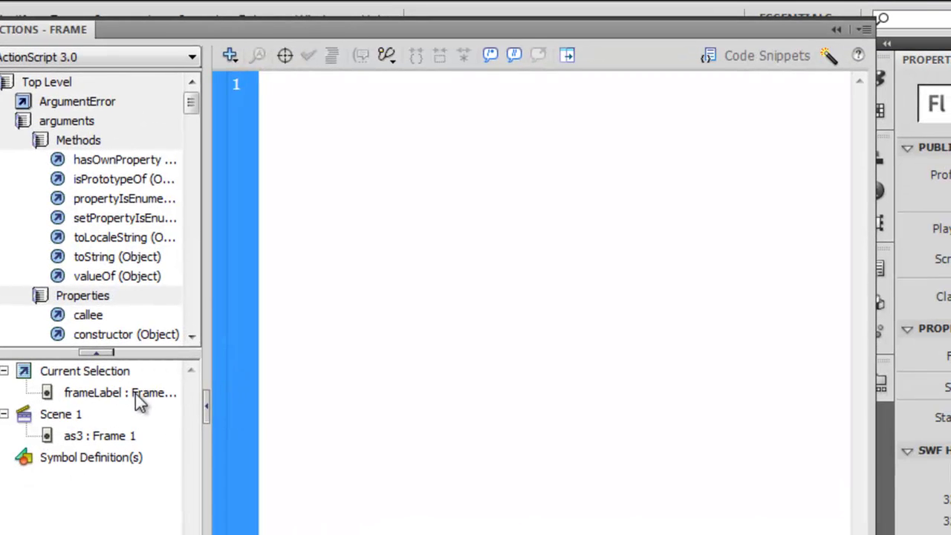
{"action": "left_click", "coordinate": [138, 392]}
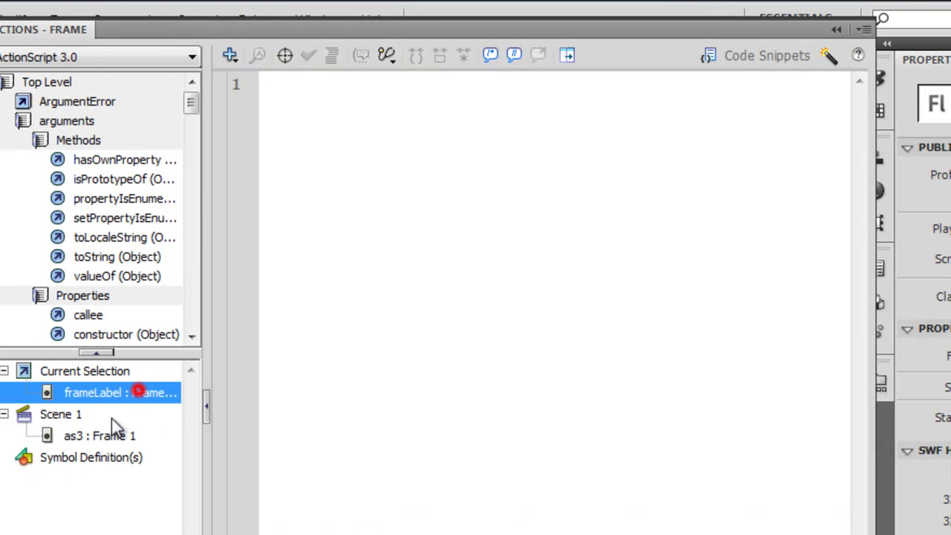
{"action": "left_click", "coordinate": [89, 435]}
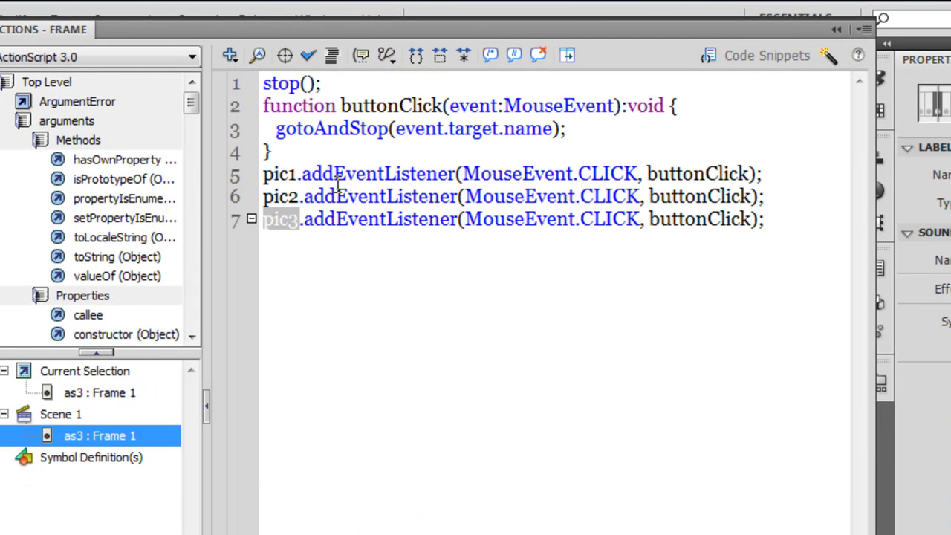
{"action": "left_click", "coordinate": [279, 177]}
{"action": "left_click", "coordinate": [286, 197]}
{"action": "left_click", "coordinate": [283, 218]}
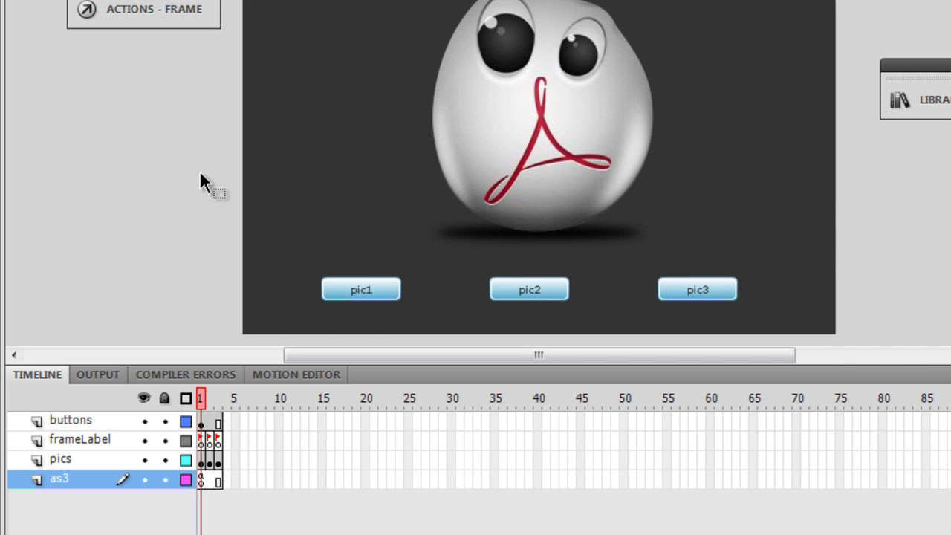
Test the movie and switch repeatedly between the pictures with the pic1, pic2 and pic3 buttons
{"action": "key", "text": "ctrl+Return"}
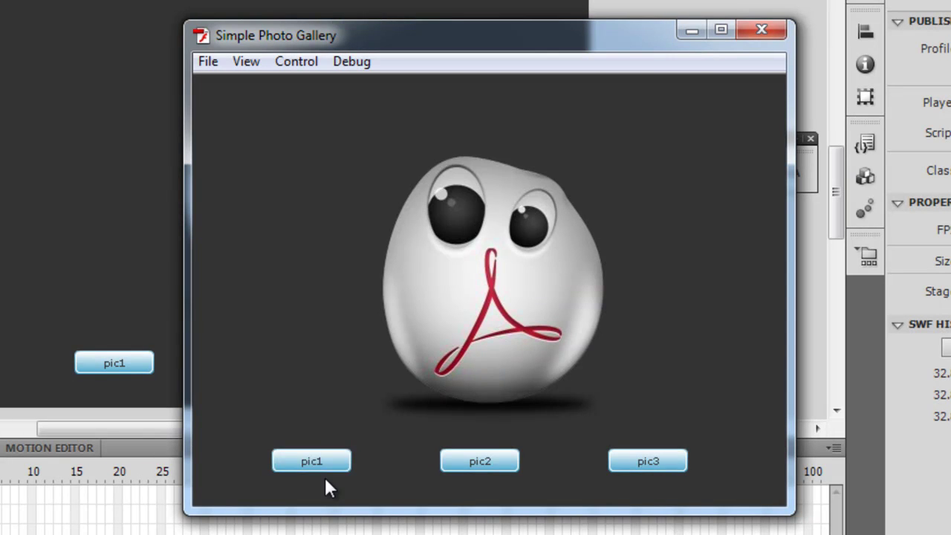
{"action": "left_click", "coordinate": [322, 460]}
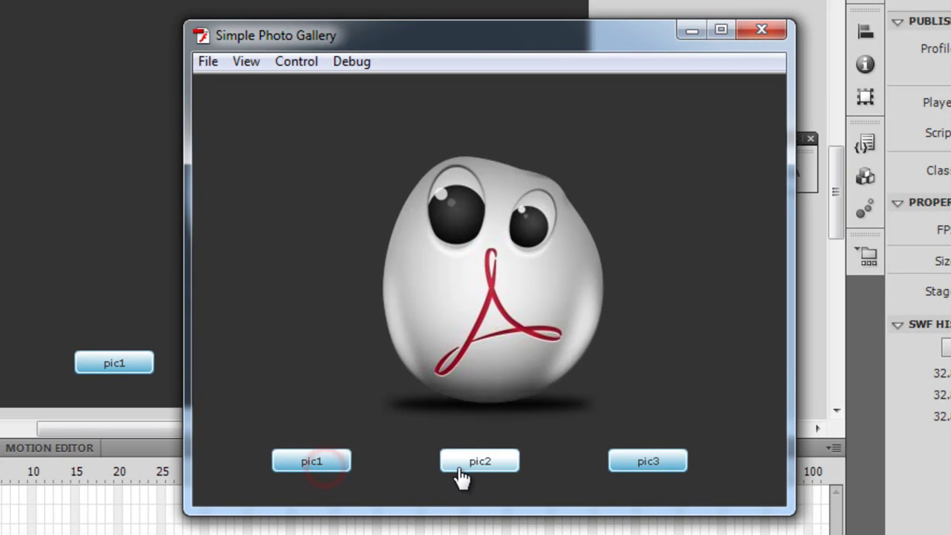
{"action": "left_click", "coordinate": [455, 461]}
{"action": "left_click", "coordinate": [641, 465]}
{"action": "left_click", "coordinate": [450, 461]}
{"action": "left_click", "coordinate": [315, 460]}
{"action": "left_click", "coordinate": [459, 461]}
{"action": "left_click", "coordinate": [647, 460]}
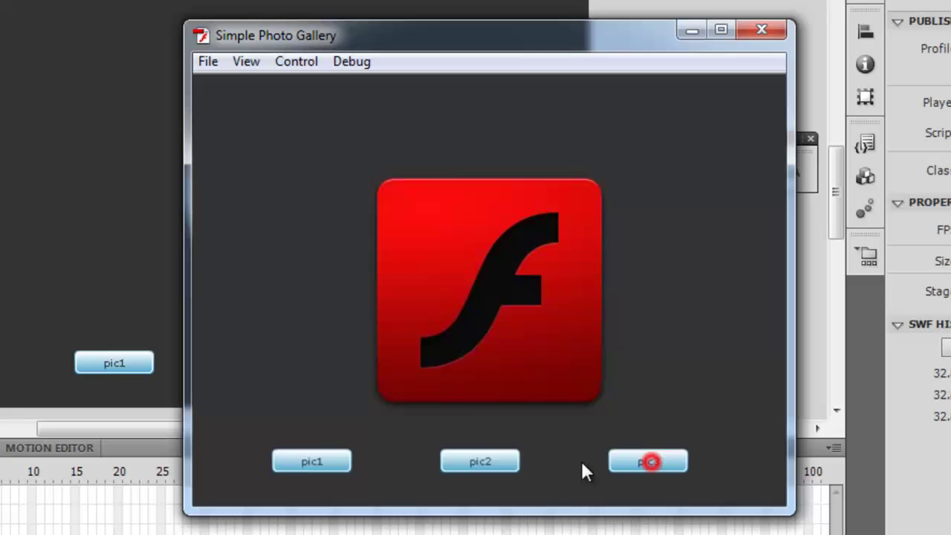
{"action": "left_click", "coordinate": [483, 462]}
{"action": "left_click", "coordinate": [338, 461]}
{"action": "left_click", "coordinate": [475, 457]}
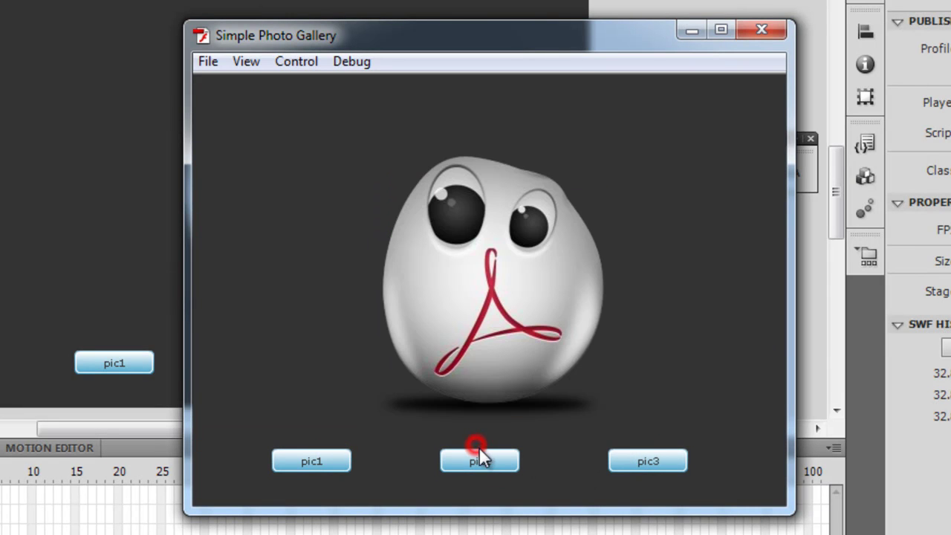
Switch between the gallery pictures once more in the test movie, finishing on pic3, and close the test window
{"action": "left_click", "coordinate": [619, 460]}
{"action": "left_click", "coordinate": [484, 461]}
{"action": "left_click", "coordinate": [334, 461]}
{"action": "left_click", "coordinate": [484, 462]}
{"action": "left_click", "coordinate": [638, 462]}
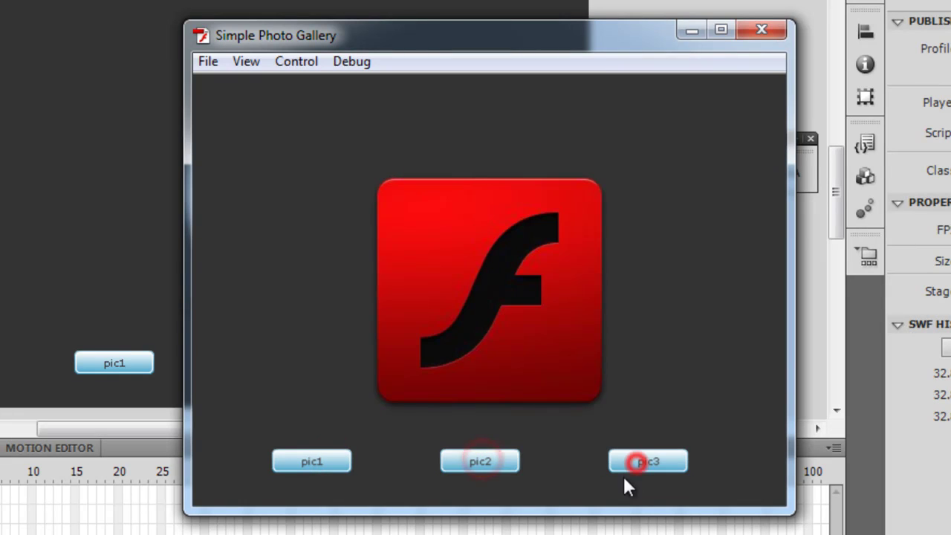
{"action": "left_click", "coordinate": [771, 31]}
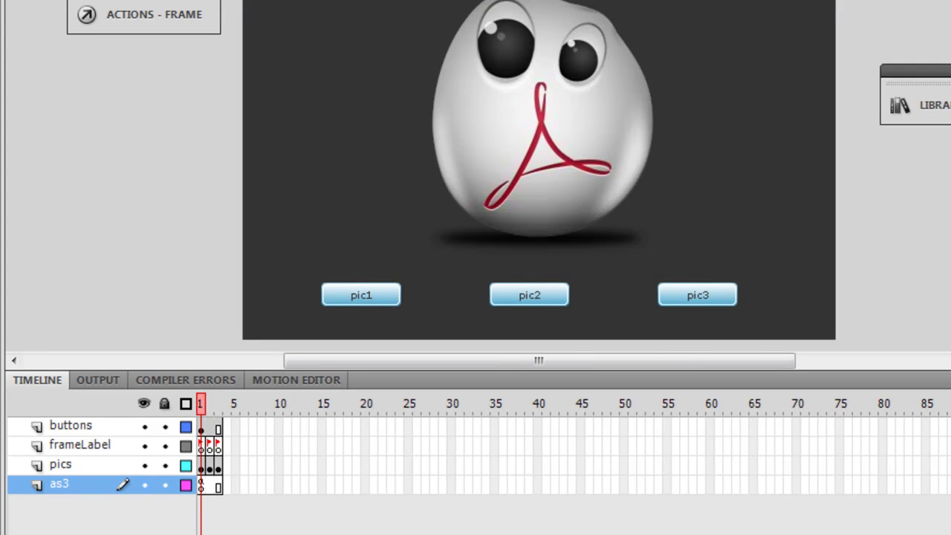
Reopen the script on frame 1 of the as3 layer and review its stop() line and the three listener lines' button names
{"action": "left_click", "coordinate": [198, 19]}
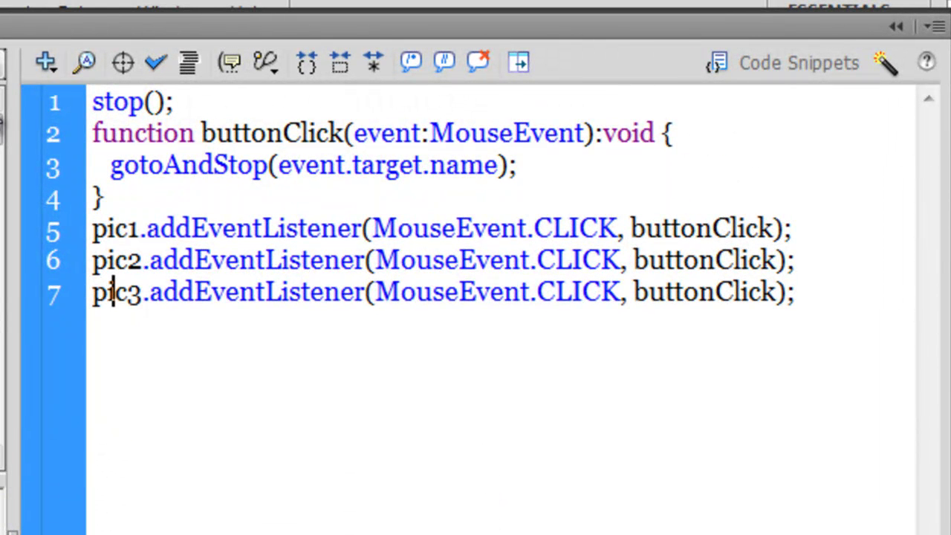
{"action": "left_click_drag", "start_coordinate": [185, 99], "coordinate": [92, 107]}
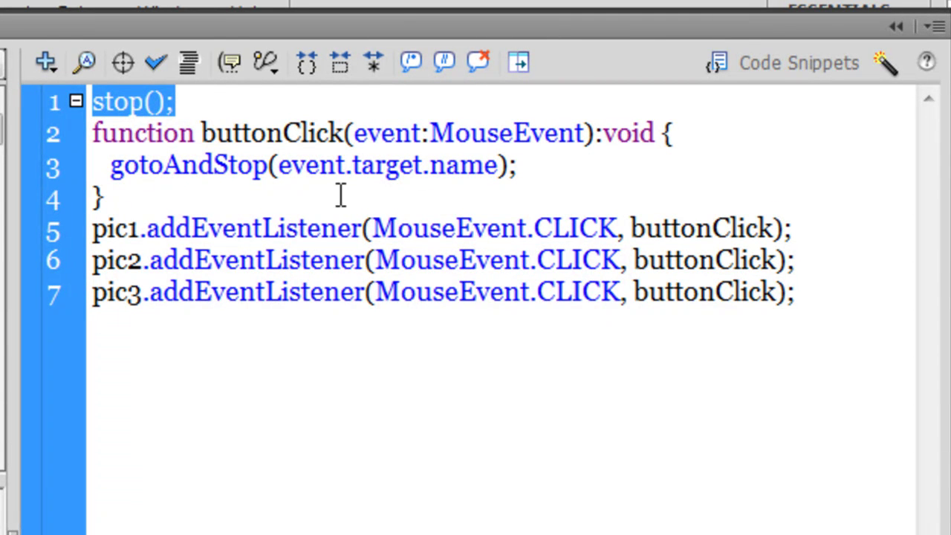
{"action": "left_click", "coordinate": [121, 230]}
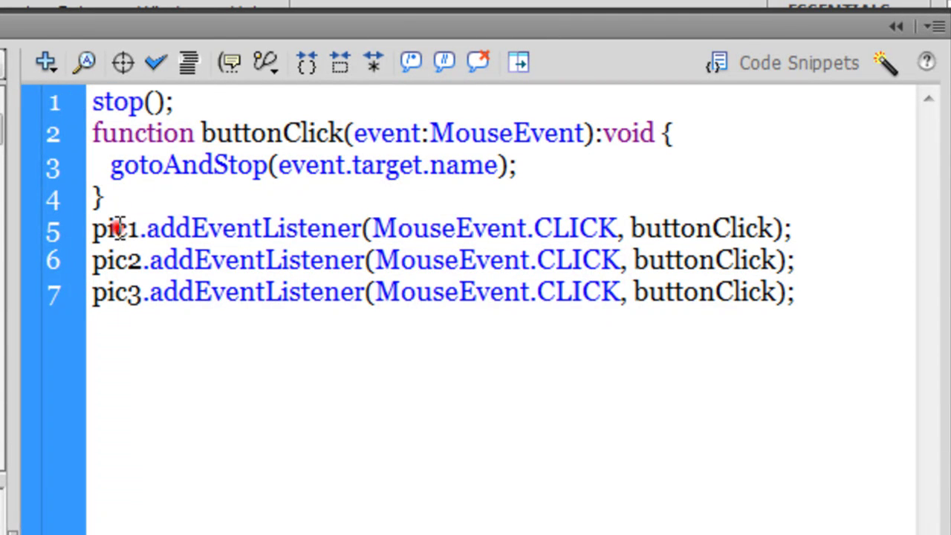
{"action": "double_click", "coordinate": [127, 258]}
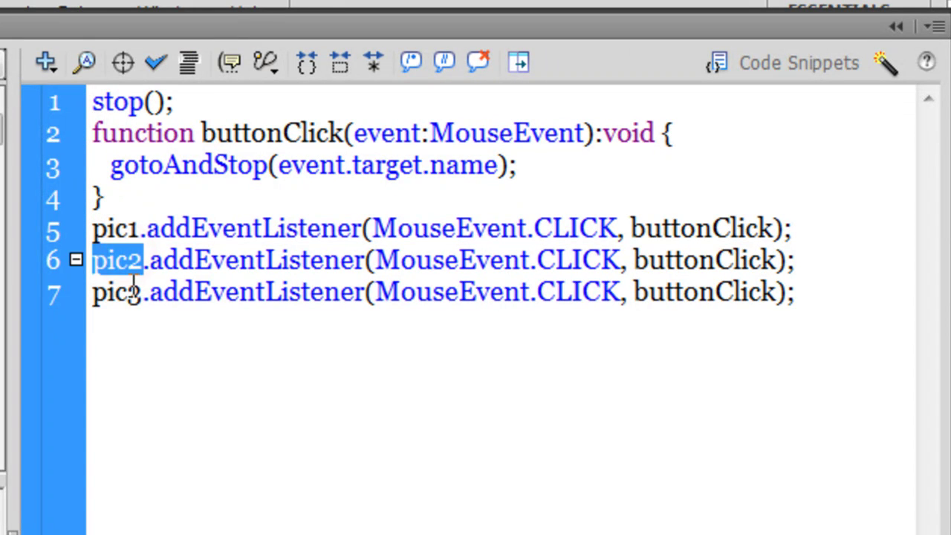
{"action": "double_click", "coordinate": [130, 293]}
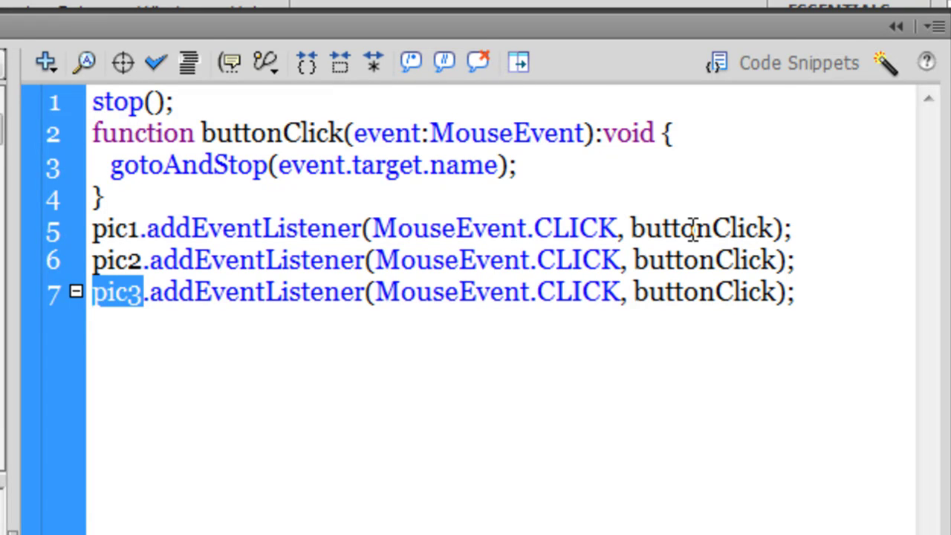
Examine the buttonClick function and each part of the event.target.name argument in its gotoAndStop call
{"action": "left_click", "coordinate": [280, 134]}
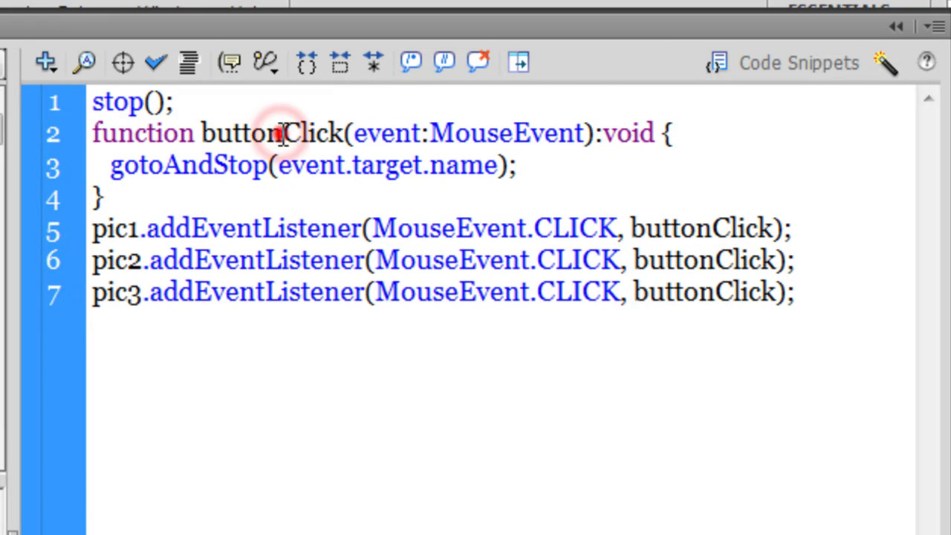
{"action": "double_click", "coordinate": [281, 135]}
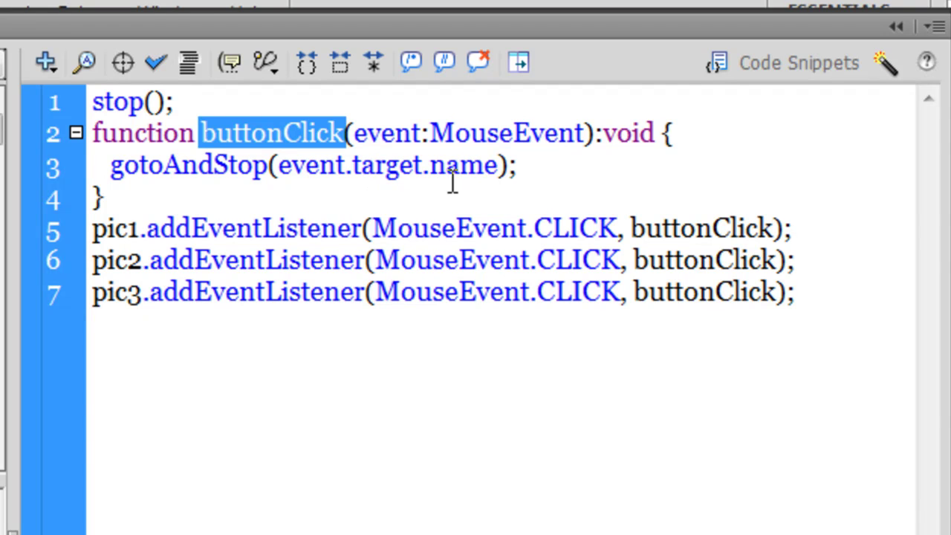
{"action": "double_click", "coordinate": [307, 167]}
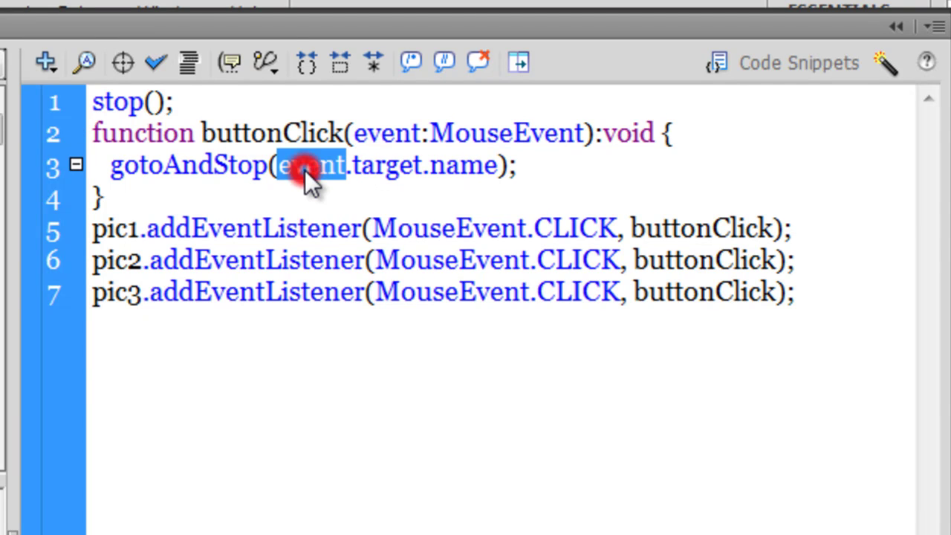
{"action": "double_click", "coordinate": [382, 168]}
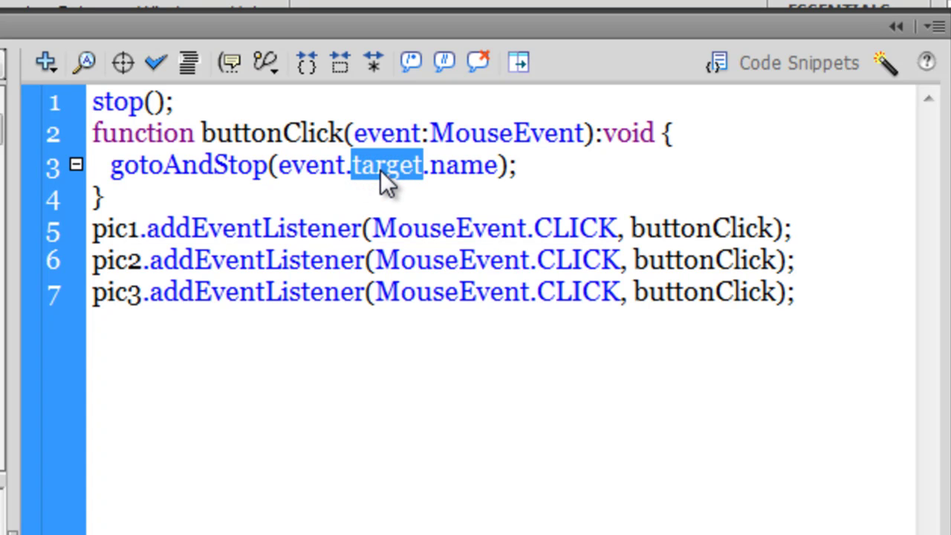
{"action": "double_click", "coordinate": [450, 171]}
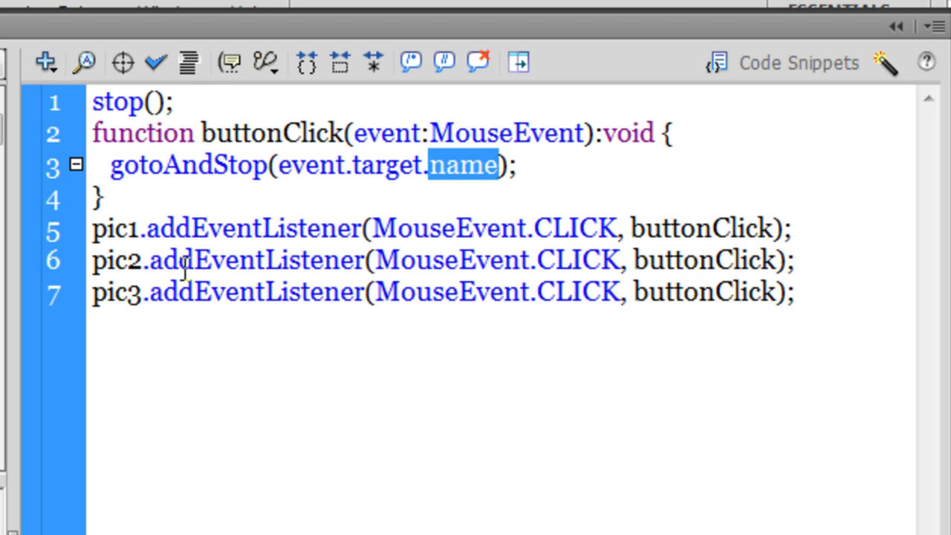
Compare the instance names pic1, pic2 and pic3 in the listener lines with the target name used by gotoAndStop
{"action": "double_click", "coordinate": [134, 258]}
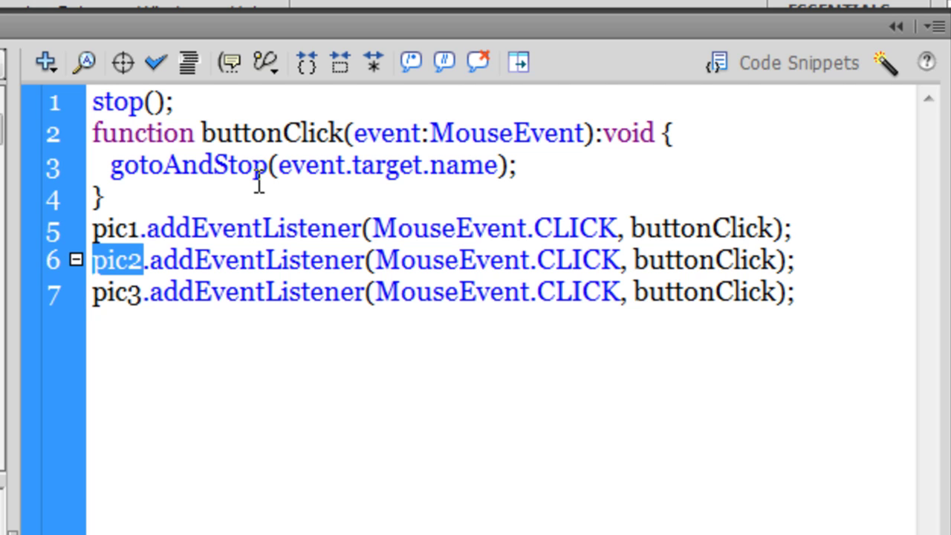
{"action": "double_click", "coordinate": [135, 230]}
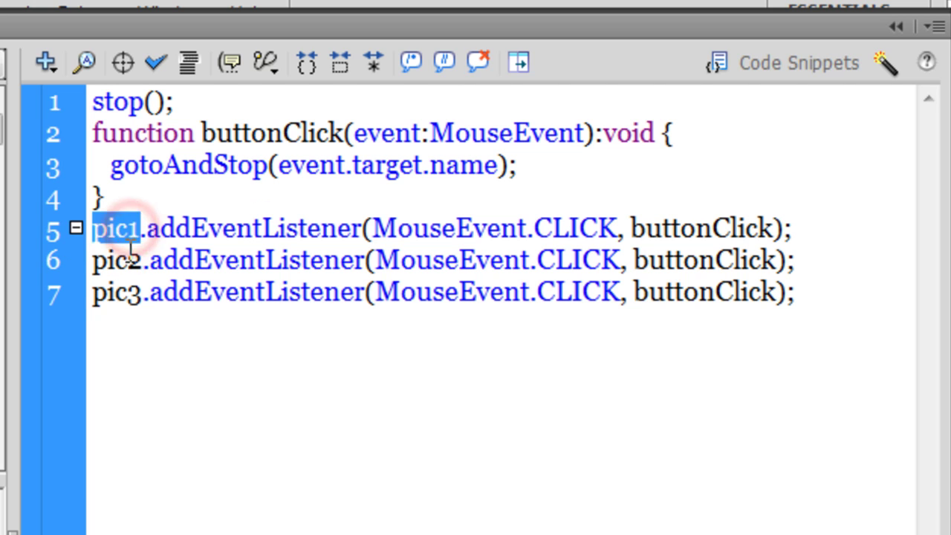
{"action": "double_click", "coordinate": [127, 261]}
{"action": "double_click", "coordinate": [126, 292]}
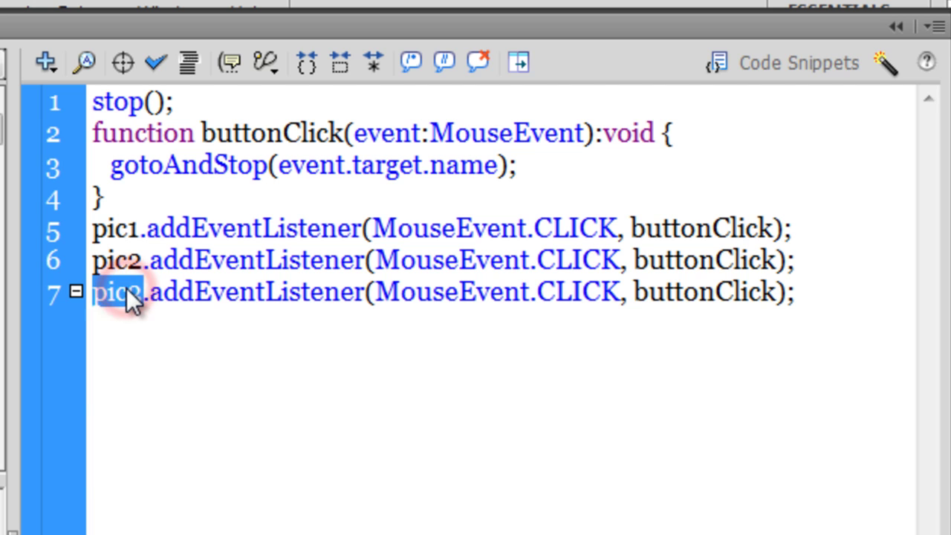